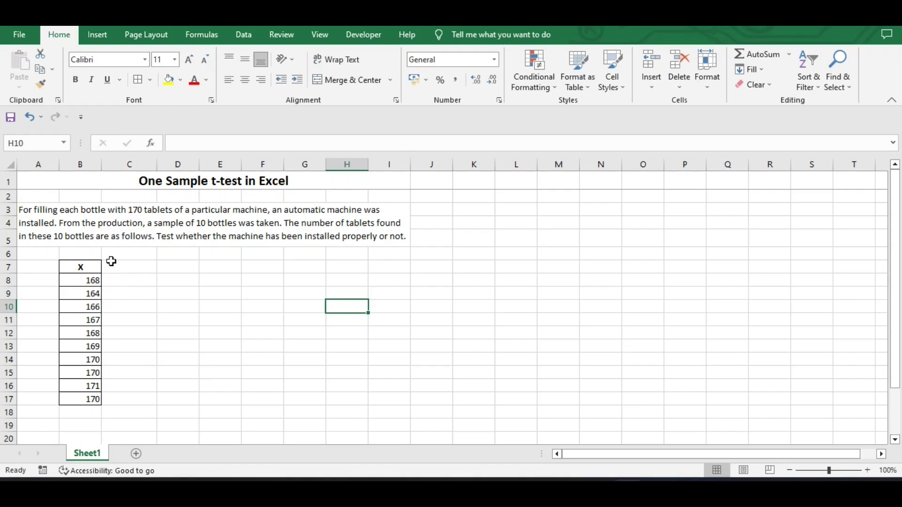
- Enter the labels and values n = 10 and mu= 170 in D7:E8
left_click(172, 268)
type("n =")
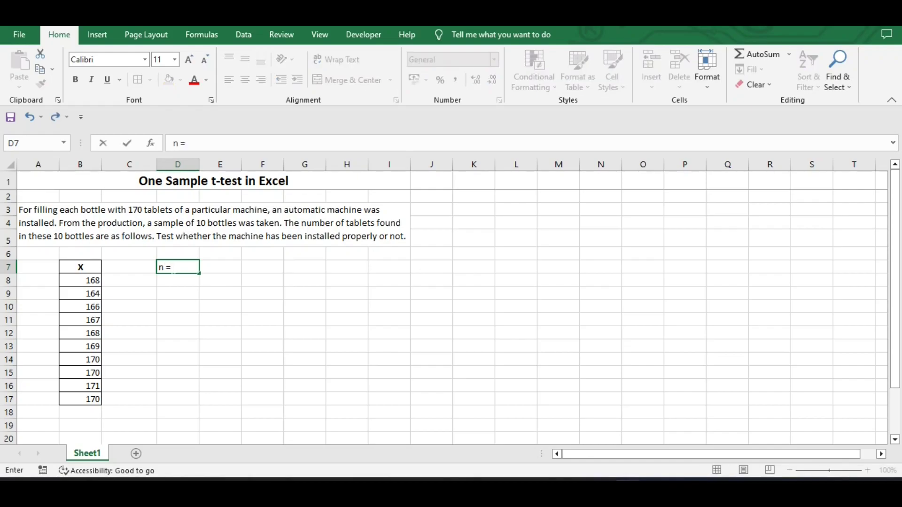
key("Tab")
type("10")
key("Return")
type("mu=")
key("Tab")
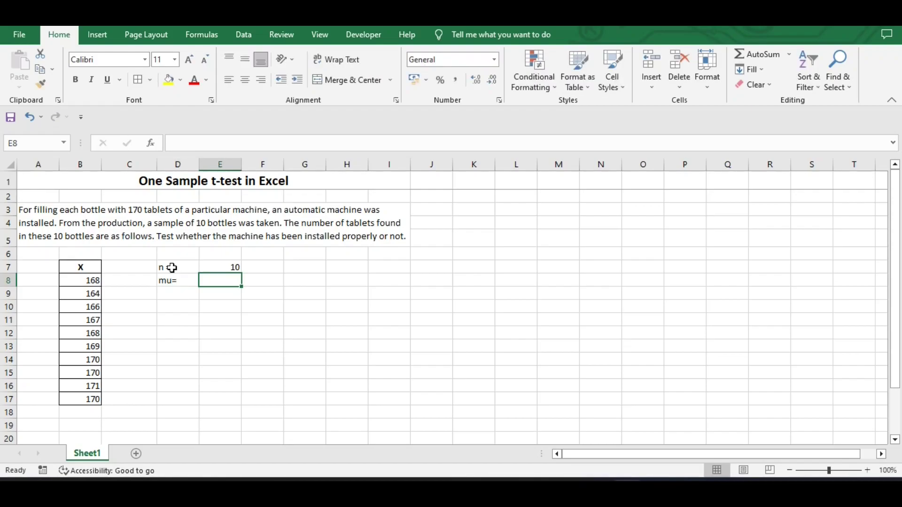
type("170")
key("Return")
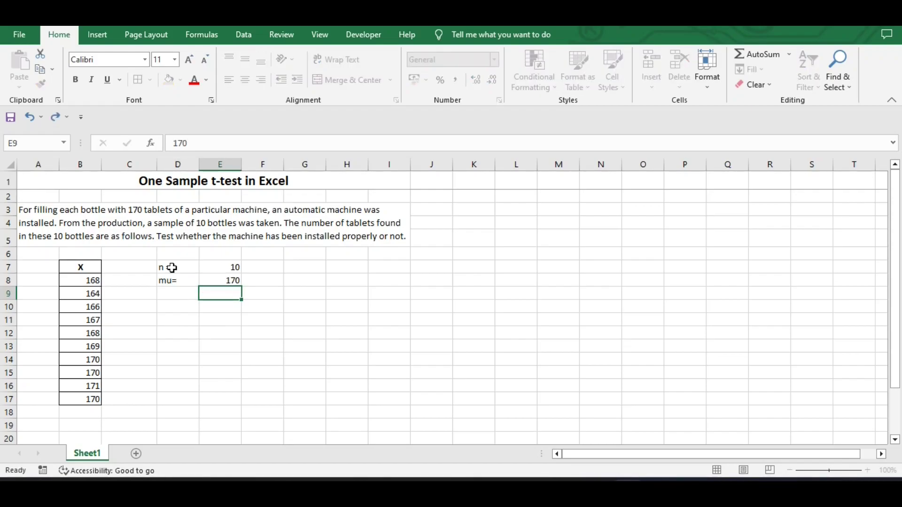
- Start the null hypothesis label 'H0 :' in D10
key("Left")
key("Down")
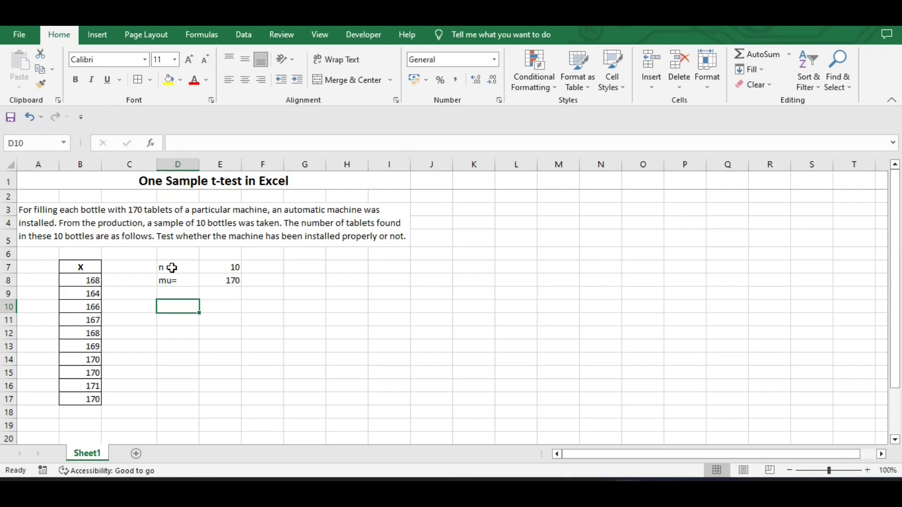
type("H0 :")
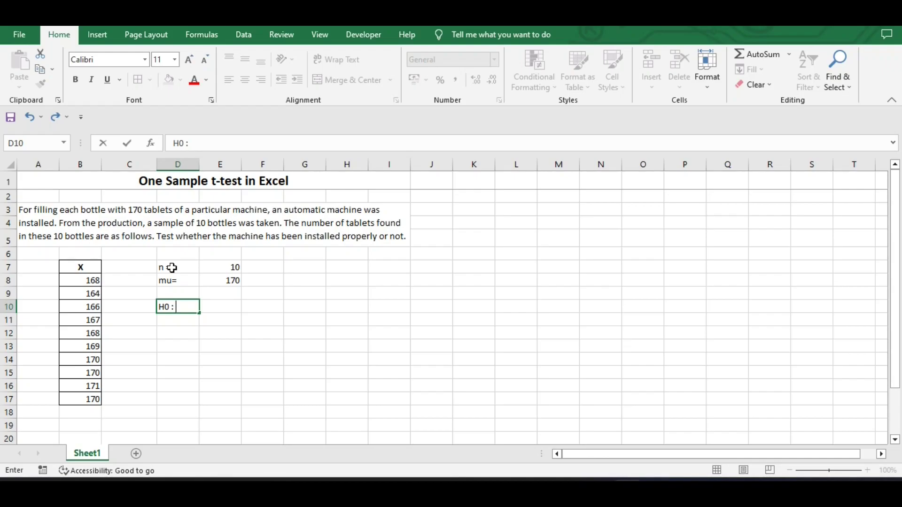
- Write H0 'the machine has been installed properly' and H1 'the machine has not been installed properly'
type("the machine has been installed properly")
key("Return")
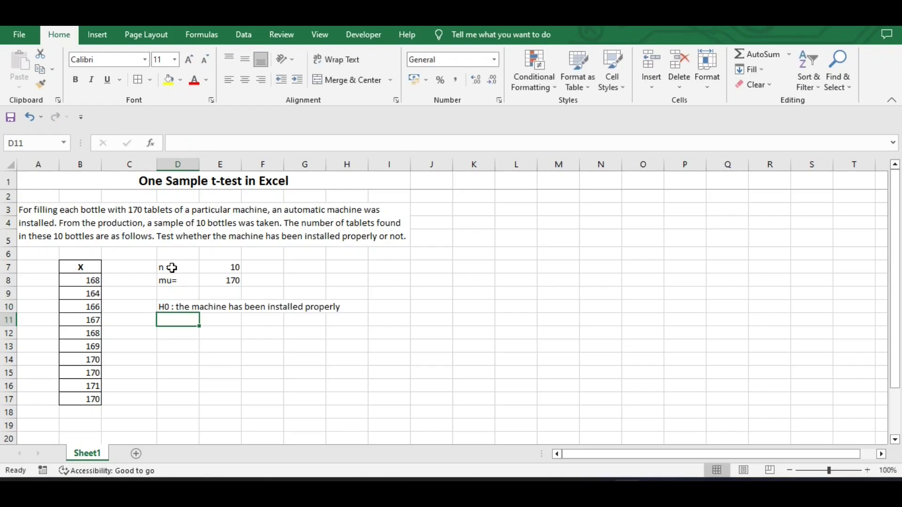
type("H1 :")
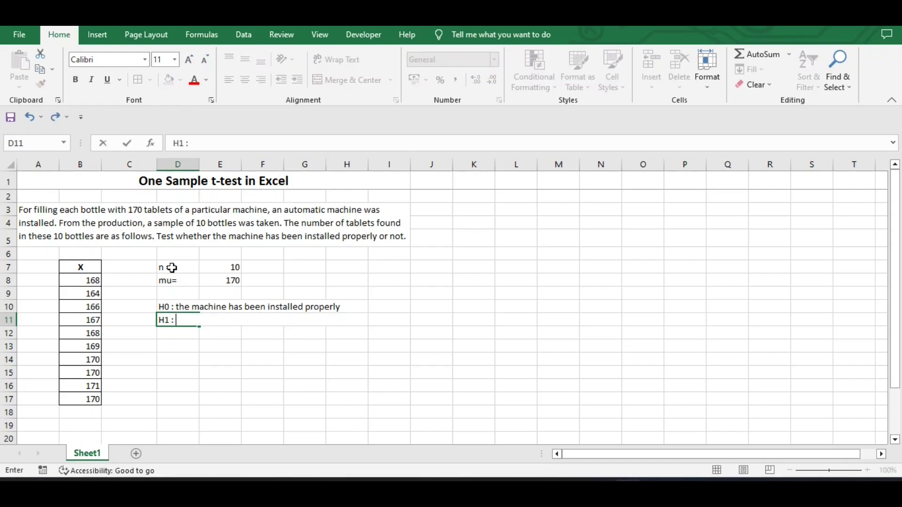
type("the machine has not been installed properly")
key("Return")
key("Return")
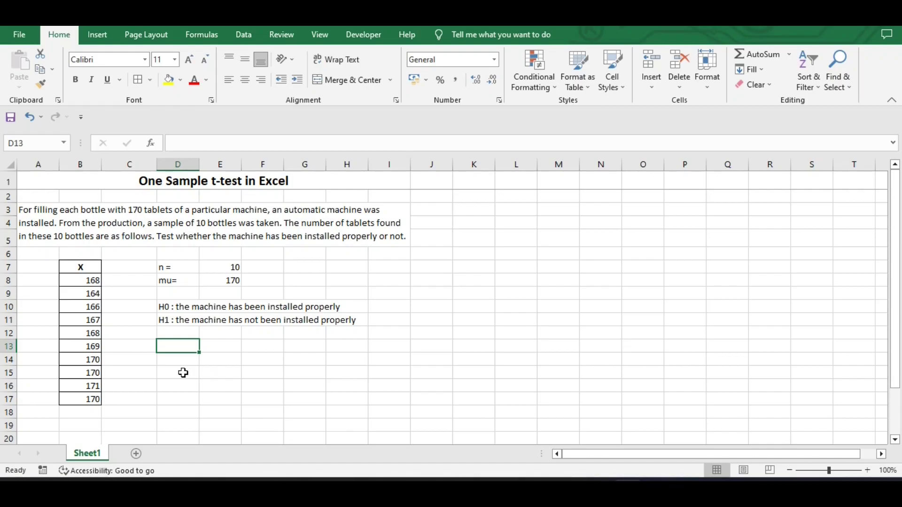
- Add a 'mean =' row in D13:E13 using =AVERAGE(B8:B17), giving 168.3
type("mean =")
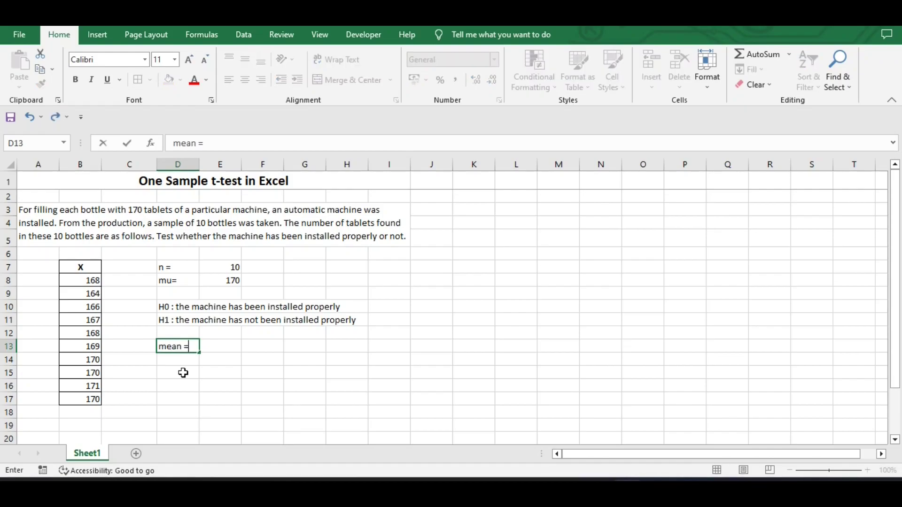
key("Tab")
type("=")
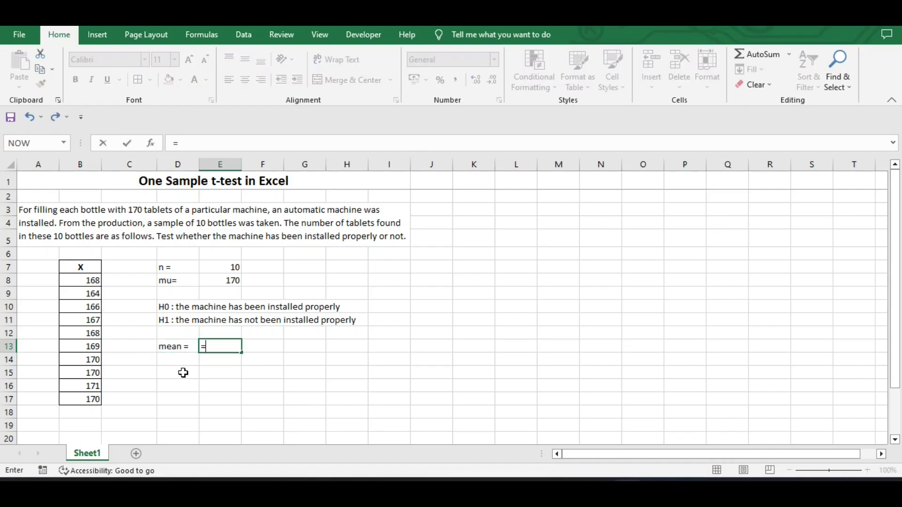
type("aver")
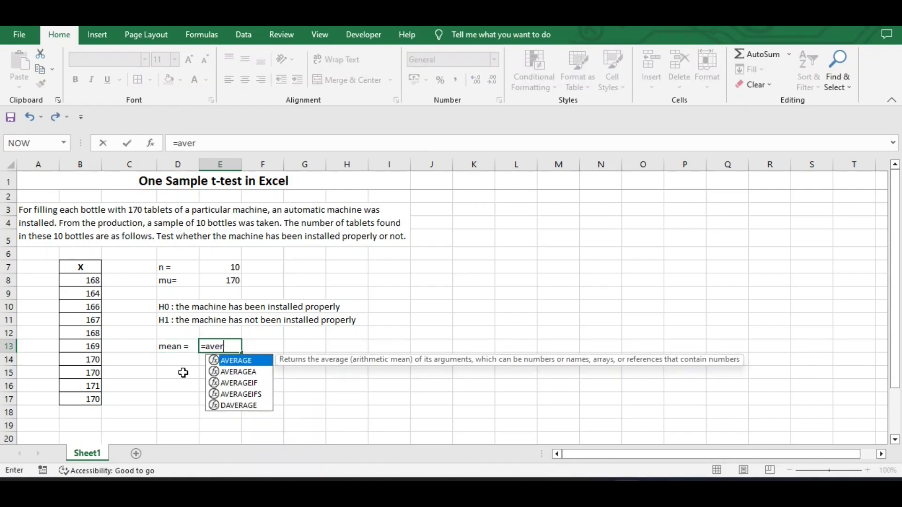
key("Tab")
left_click_drag(76, 280, 84, 398)
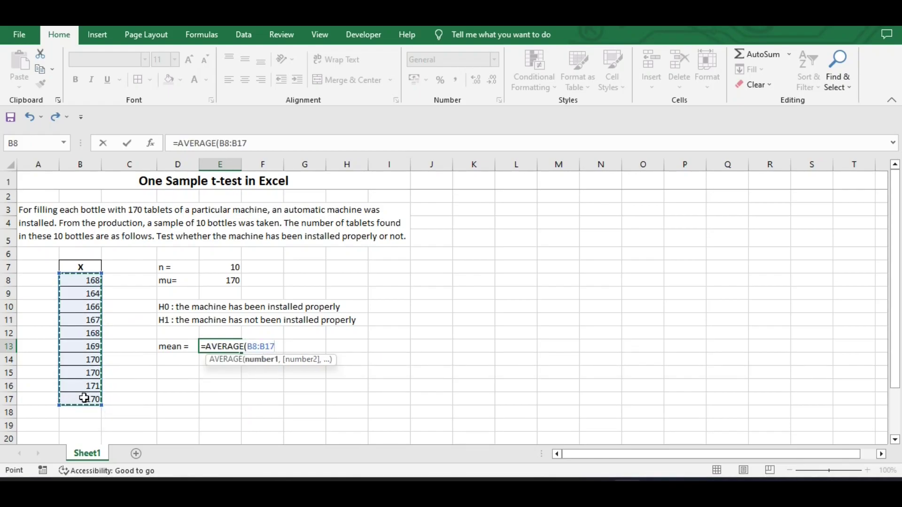
type(")")
key("Return")
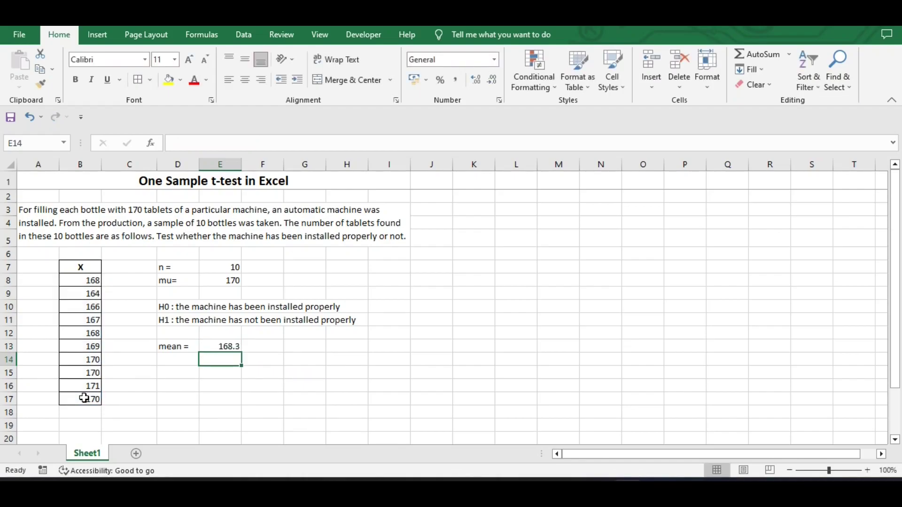
key("Left")
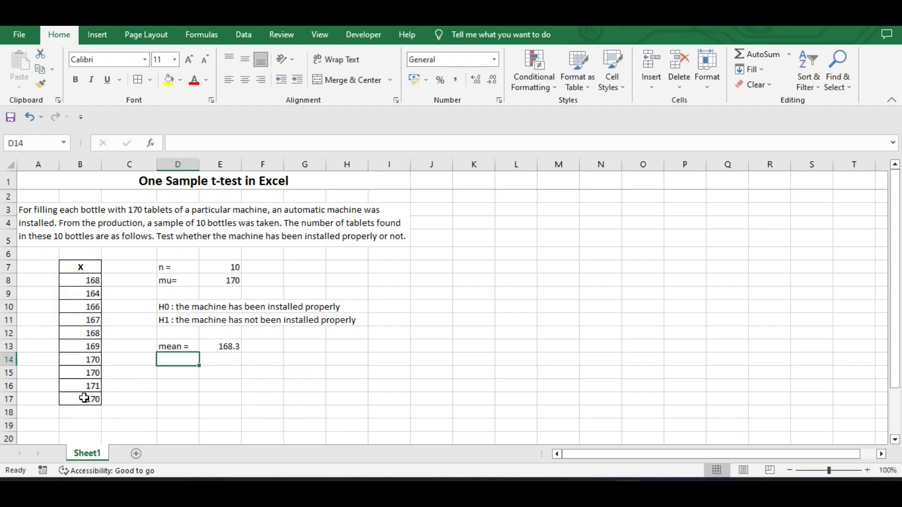
- Add an 'sd =' row in D14:E14 using =STDEV(B8:B17), giving 2.162817
type("sd =")
key("Tab")
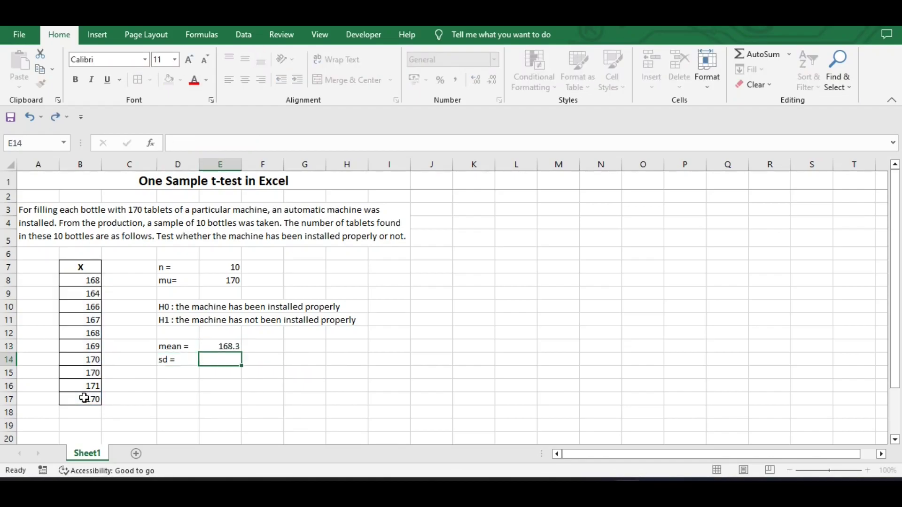
type("=")
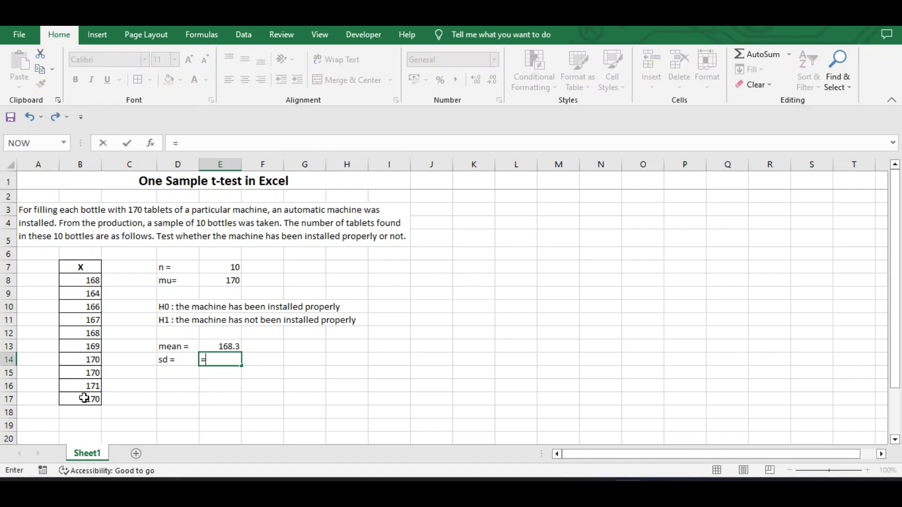
type("stdev")
key("Down")
key("Down")
key("Down")
key("Down")
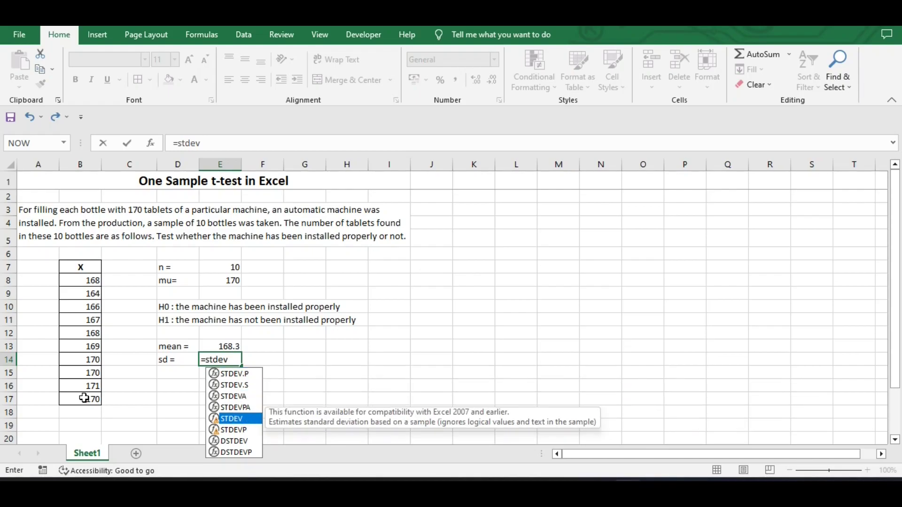
key("Tab")
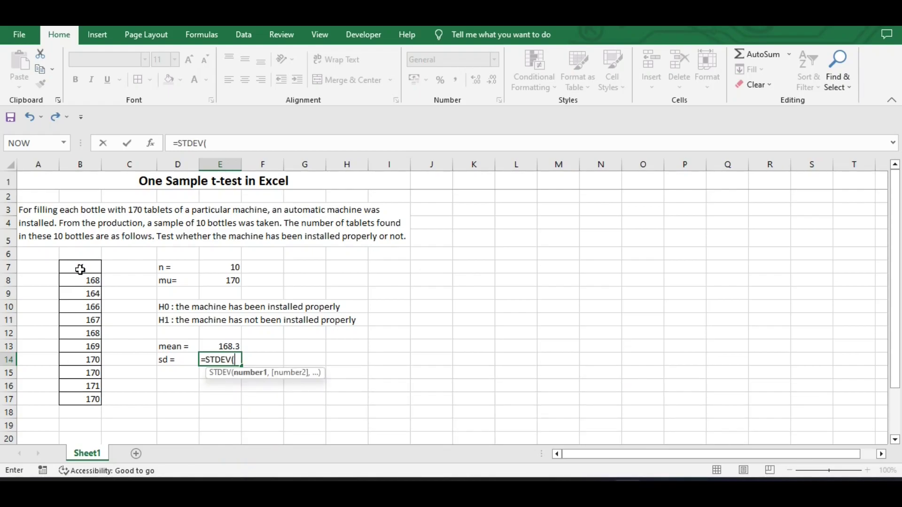
left_click_drag(81, 280, 86, 397)
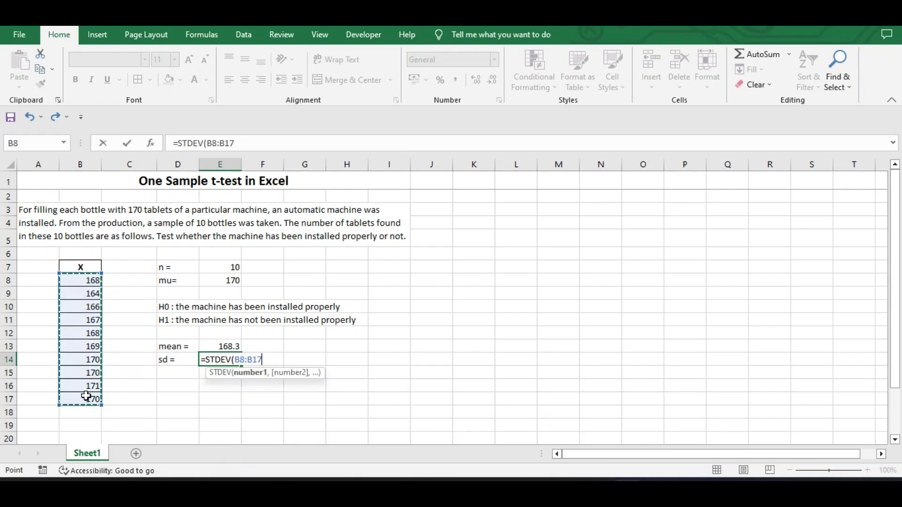
key("Return")
key("Left")
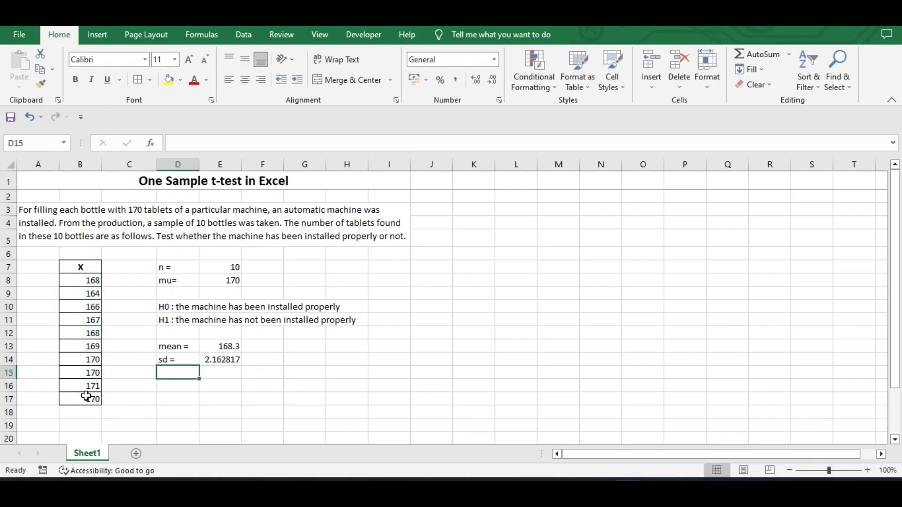
- Label row 15 'SE =' and add the note 'sd/sqrt(n)' in F15
type("Sd =")
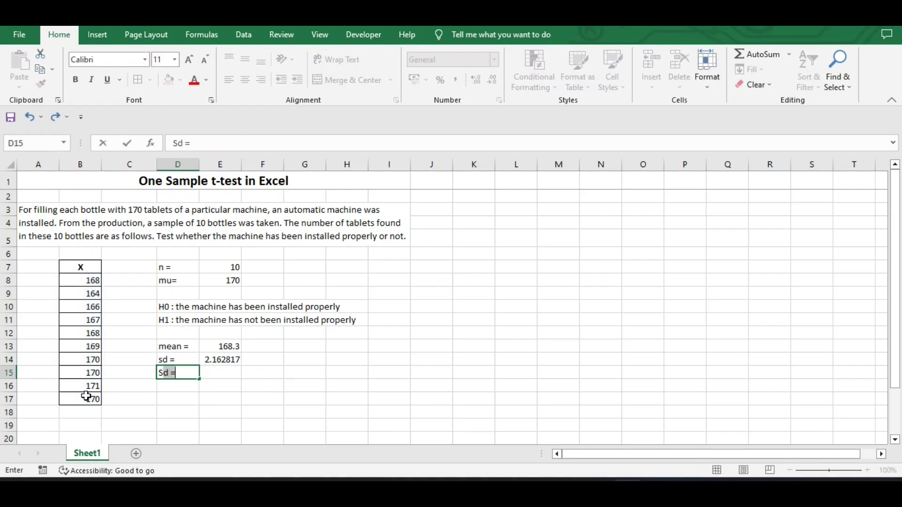
key("BackSpace")
key("BackSpace")
key("BackSpace")
type("E =")
key("Tab")
key("Tab")
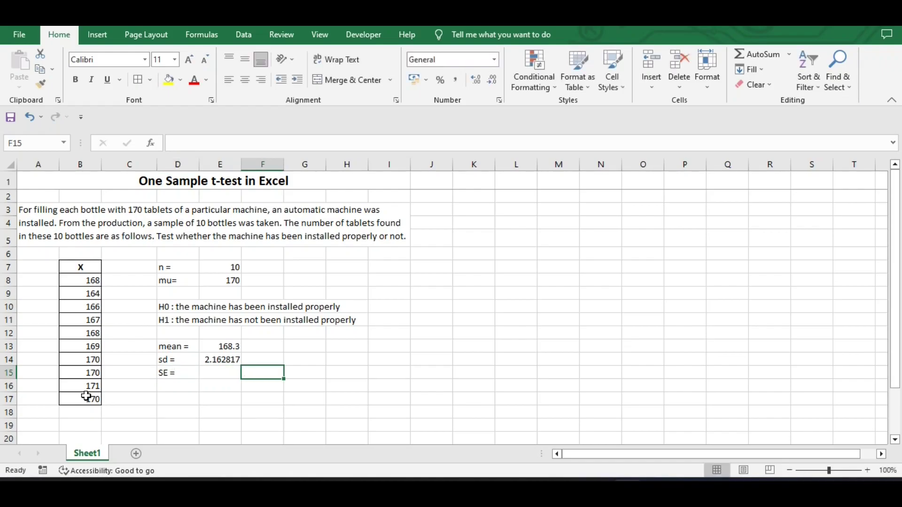
type("sd")
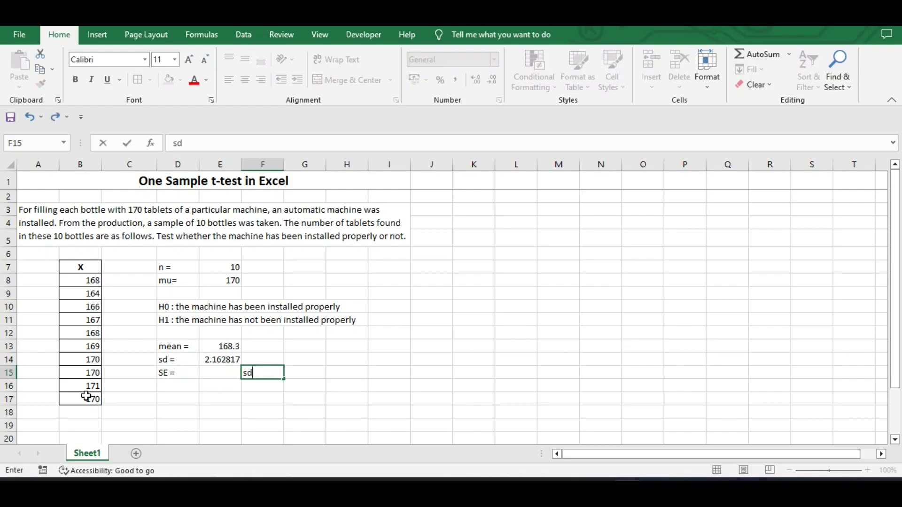
type("/sqrt(n)")
key("Left")
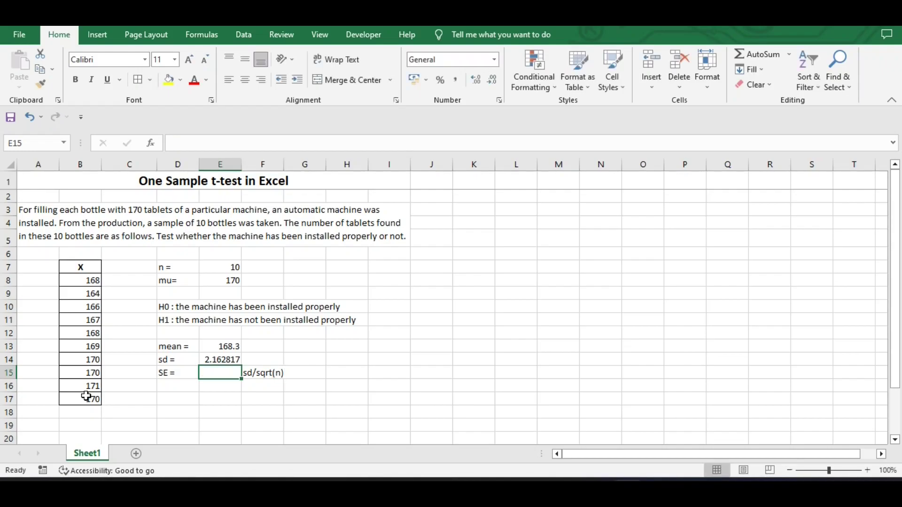
- Enter =E14/SQRT(E7) in E15 for a standard error of 0.683943
type("=")
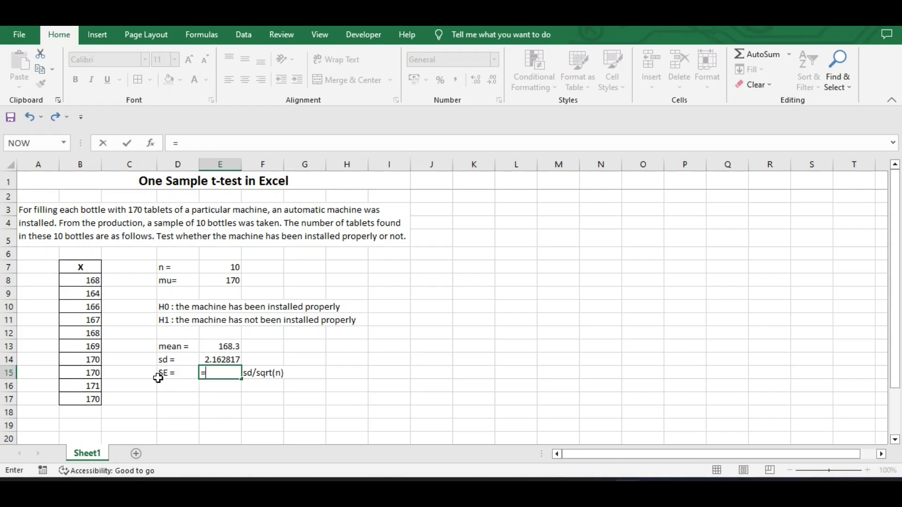
left_click(226, 360)
type("/sqrt")
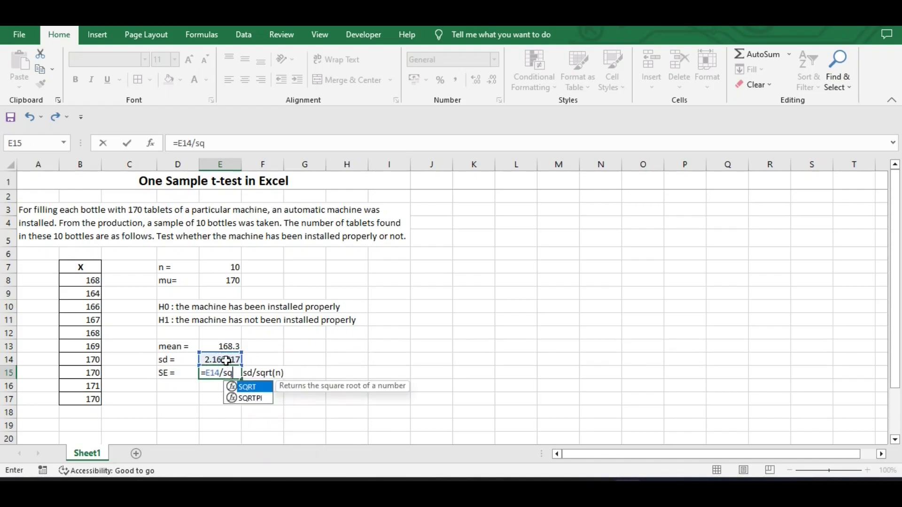
key("Tab")
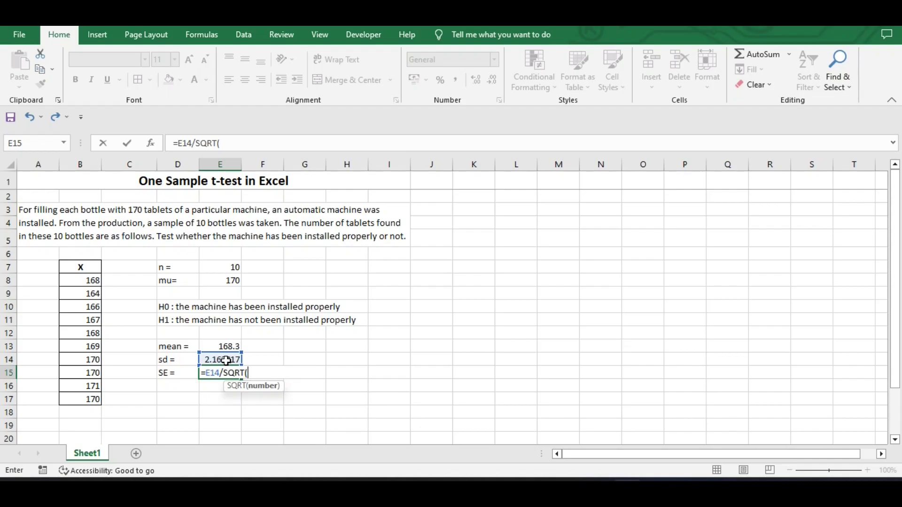
left_click(227, 268)
type(")")
key("Return")
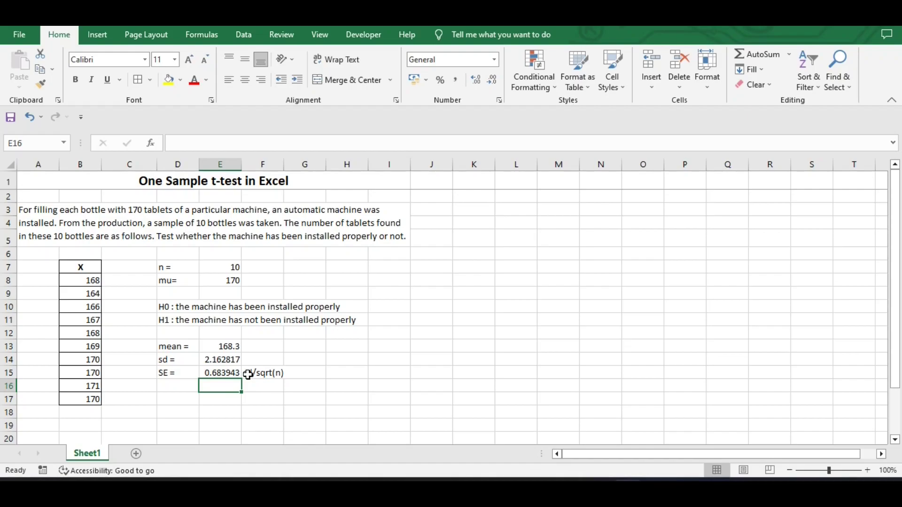
left_click(163, 386)
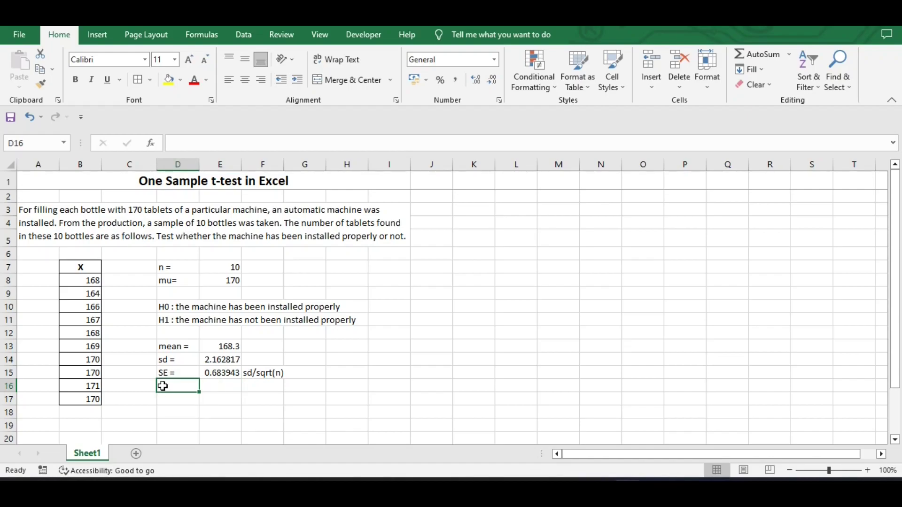
- Label D16 't cal =' and add the note '(x bar - mu)/SE' in F16
type("t")
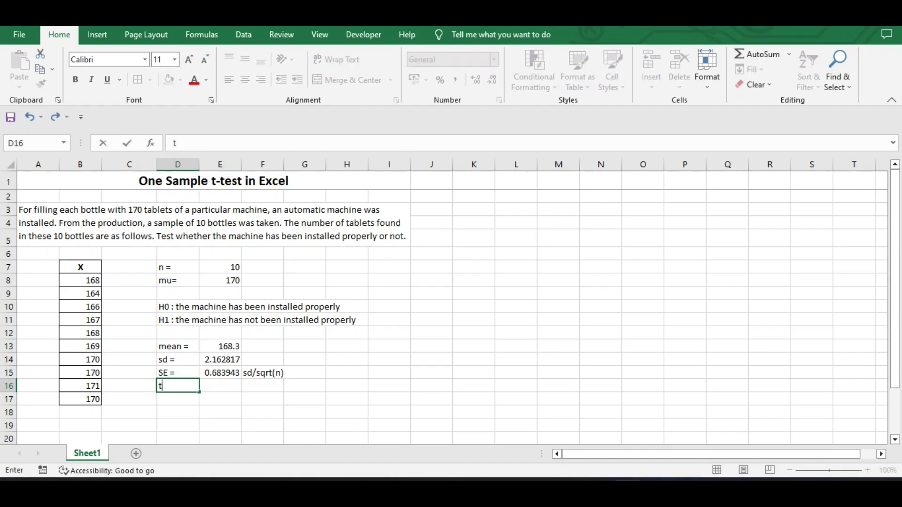
type(" cal =")
key("Tab")
type("=")
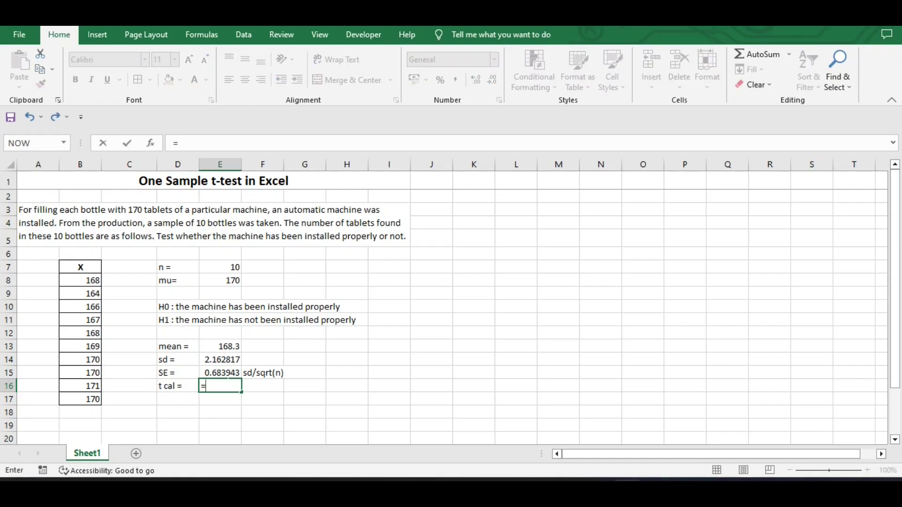
key("Escape")
left_click(242, 392)
type("x bar")
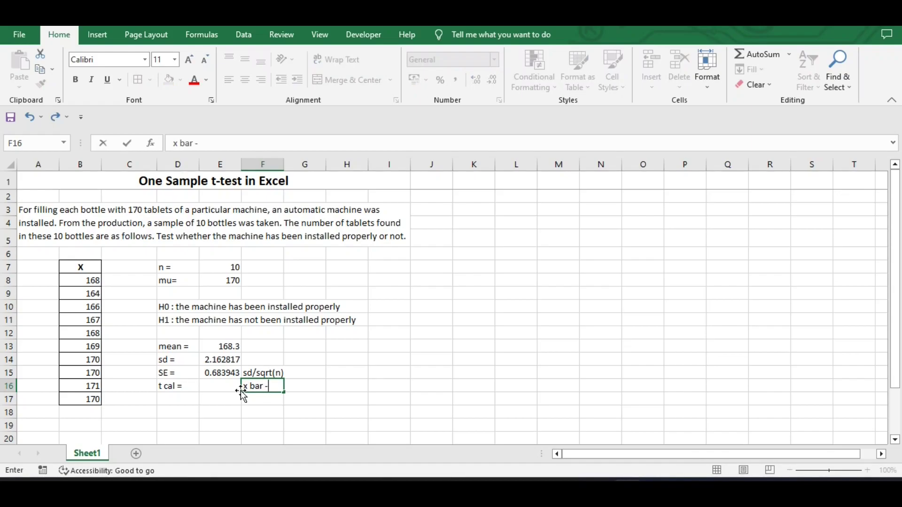
type(" - mu")
left_click(247, 386)
type("(")
left_click(287, 386)
type(")/")
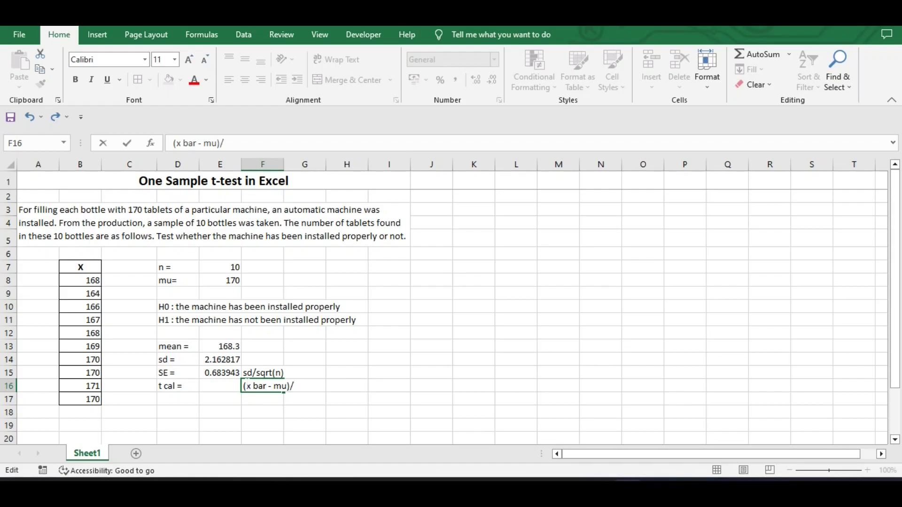
type("SE")
left_click(230, 387)
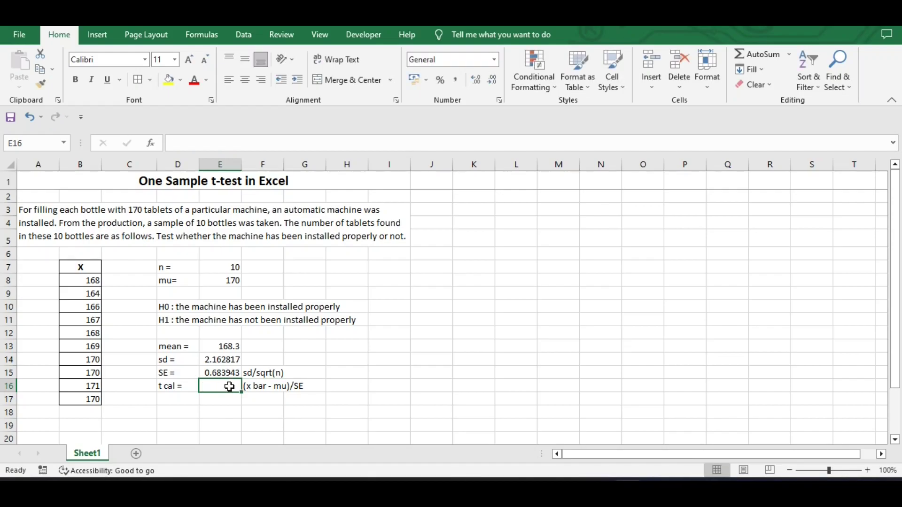
- Enter =(E13-E8)/E15 in E16, giving the t statistic -2.48559
type("=")
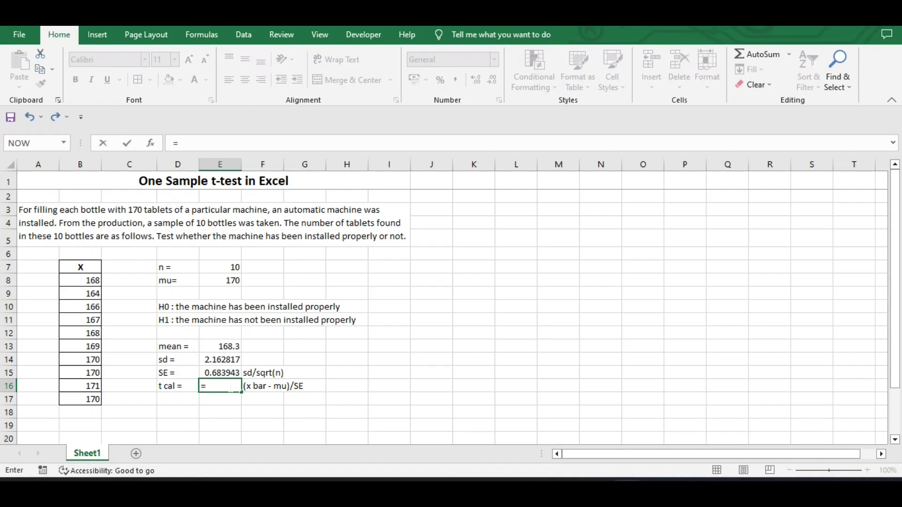
type("(")
left_click(222, 348)
type("-")
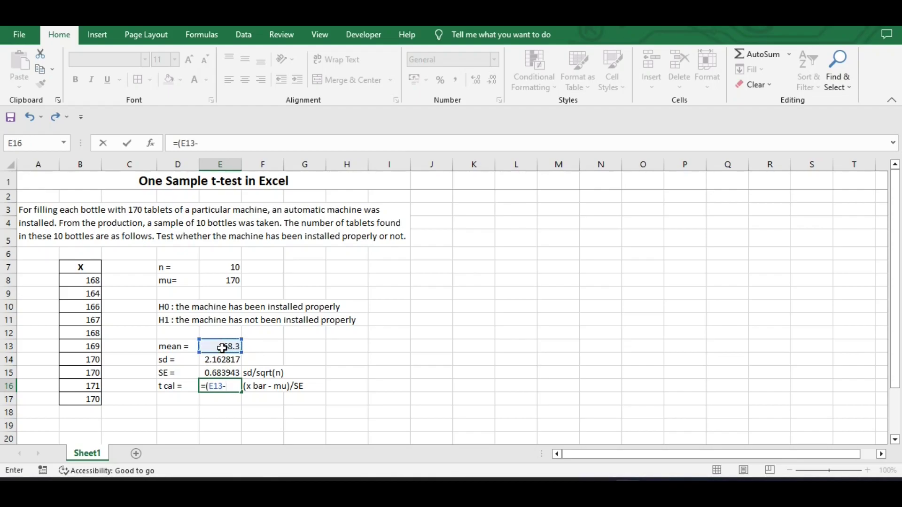
left_click(226, 281)
type(")/")
left_click(221, 373)
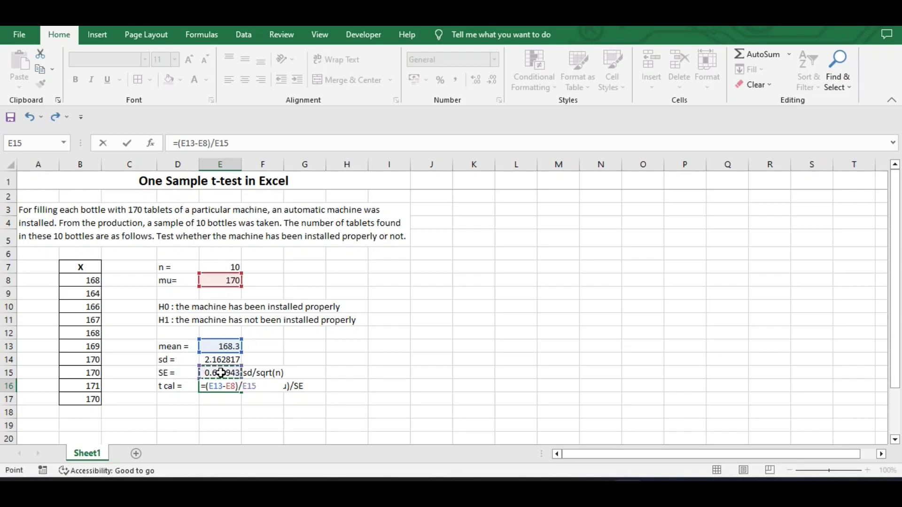
key("Return")
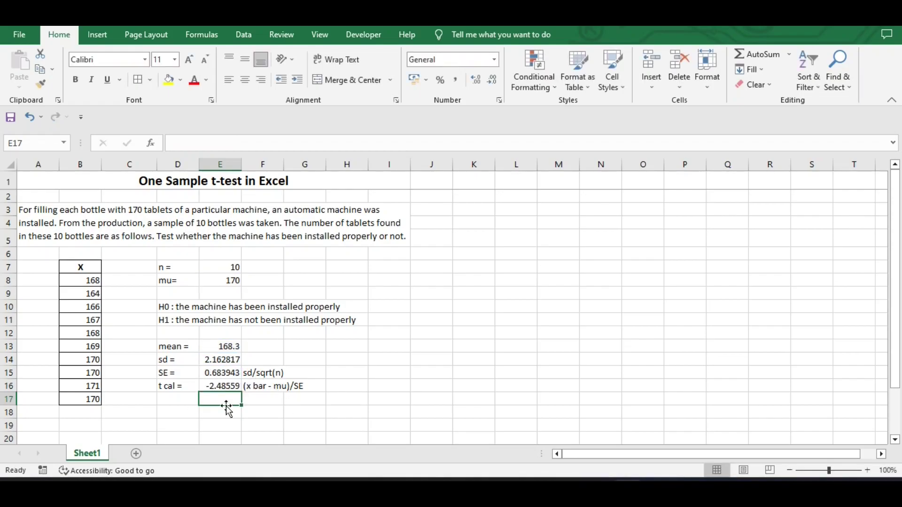
- Add a 'd f =' row with value 9 and the note 'n-1'
left_click(167, 399)
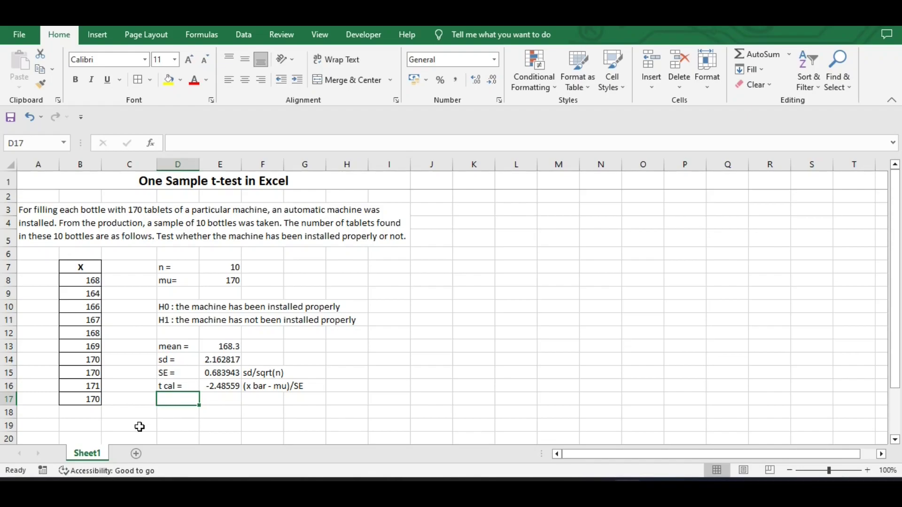
type("d f")
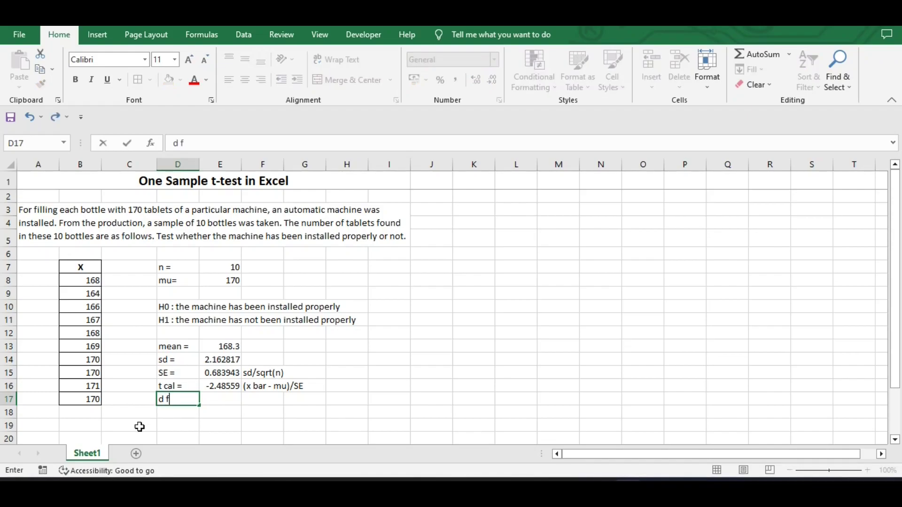
type(" =")
key("Tab")
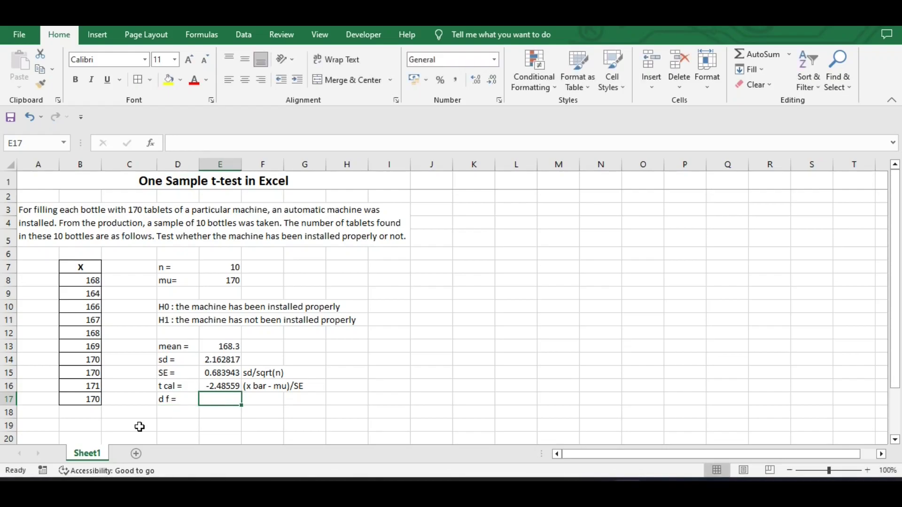
key("Tab")
type("n-1")
key("Left")
type("9")
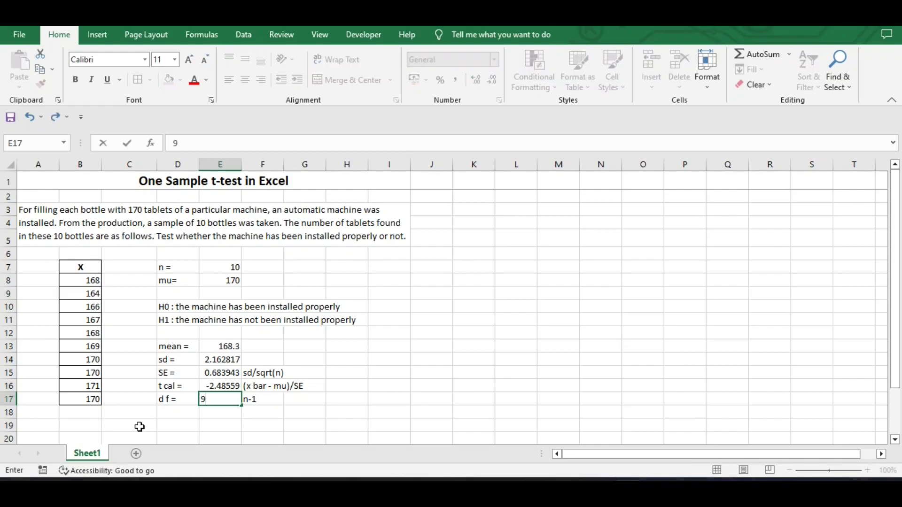
left_click(185, 410)
- Add a 'p value =' row using =T.DIST(E16,E17,TRUE), giving 0.017336
type("p")
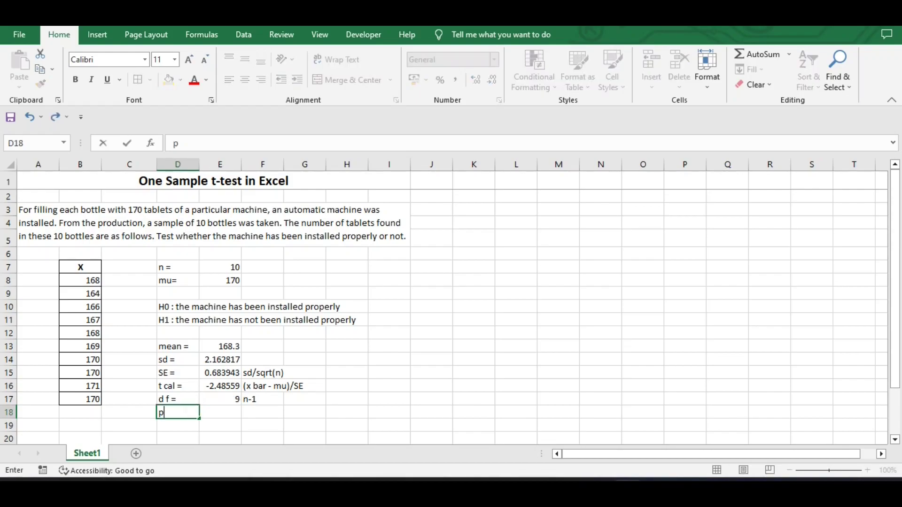
type(" value =")
key("Tab")
type("=")
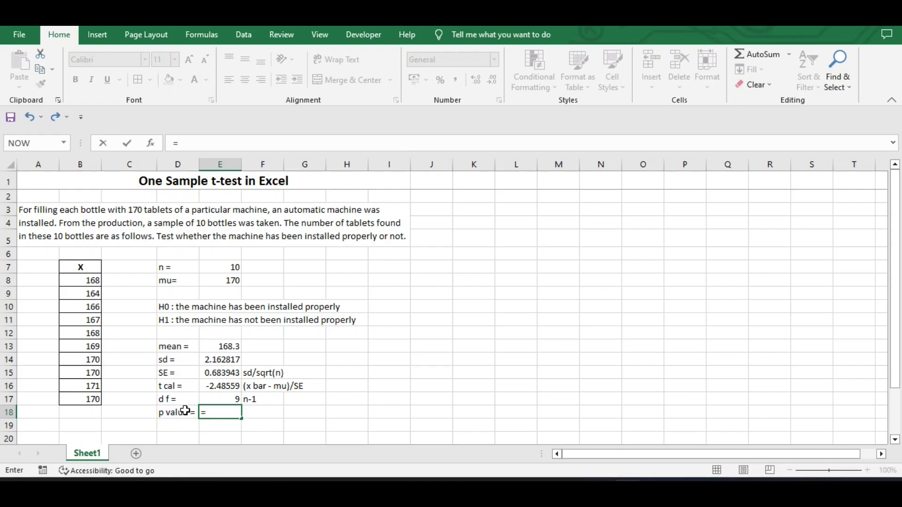
type("t.dist")
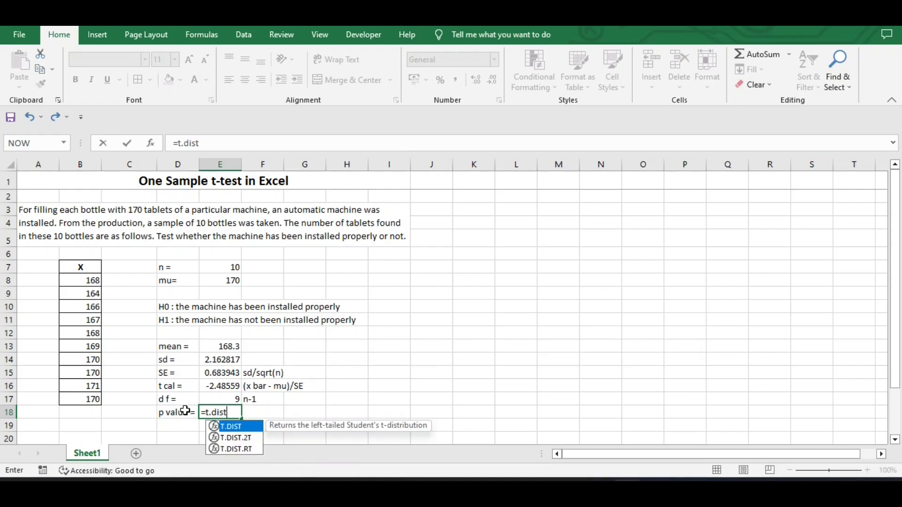
type("(")
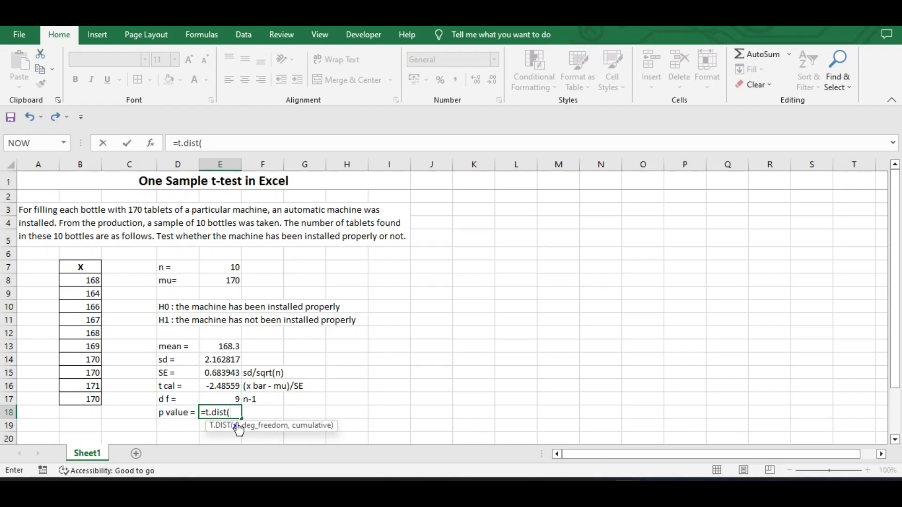
left_click(217, 385)
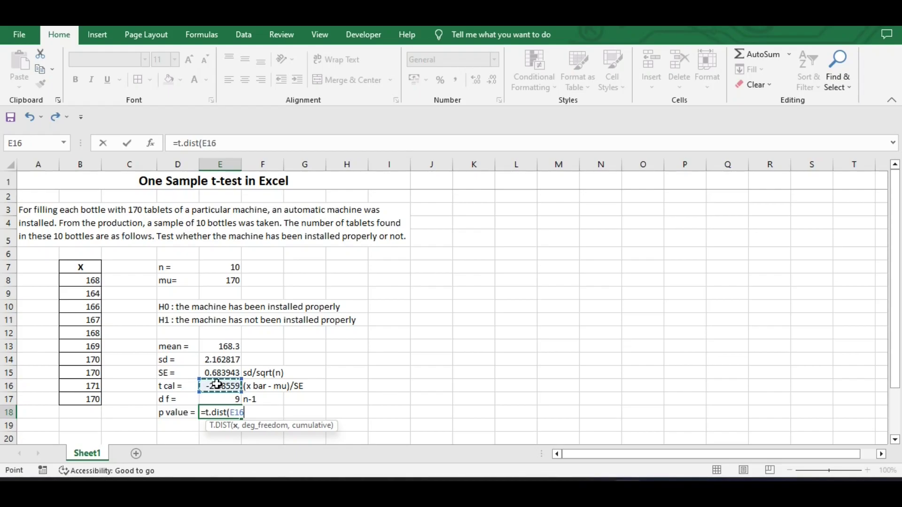
type(",")
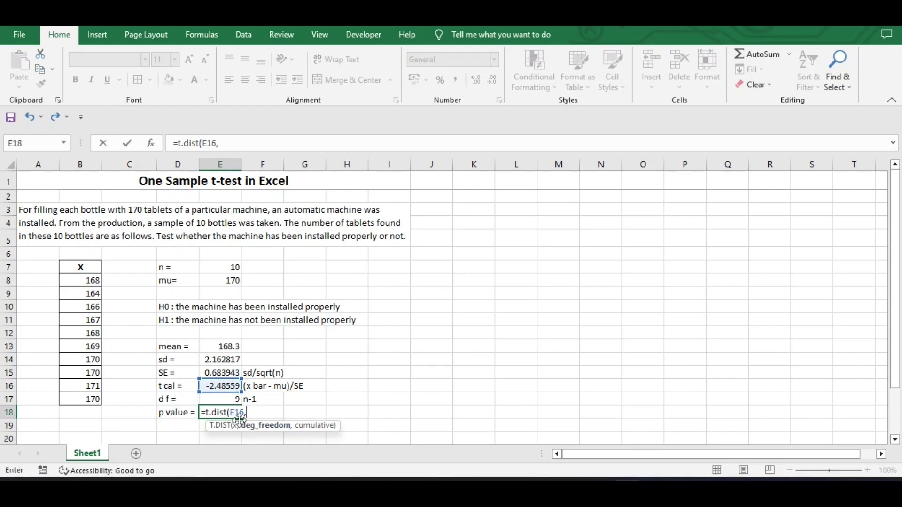
left_click(226, 400)
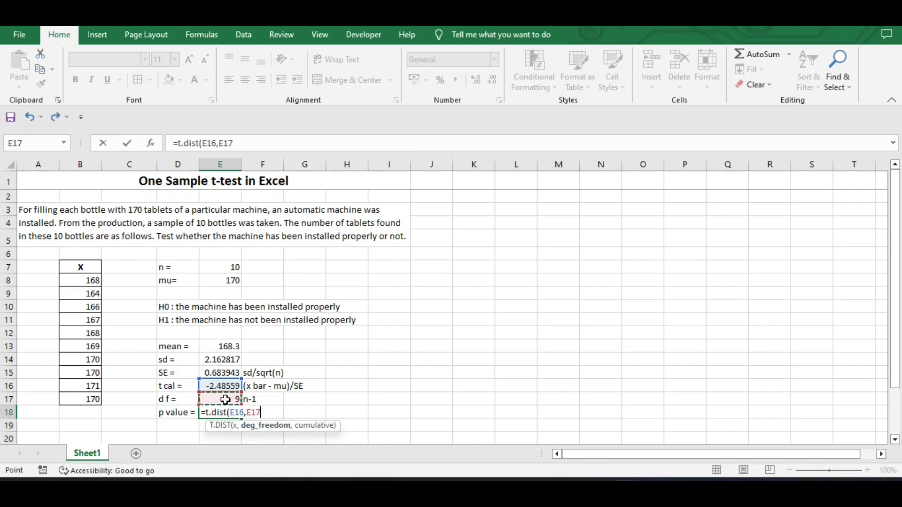
type(",")
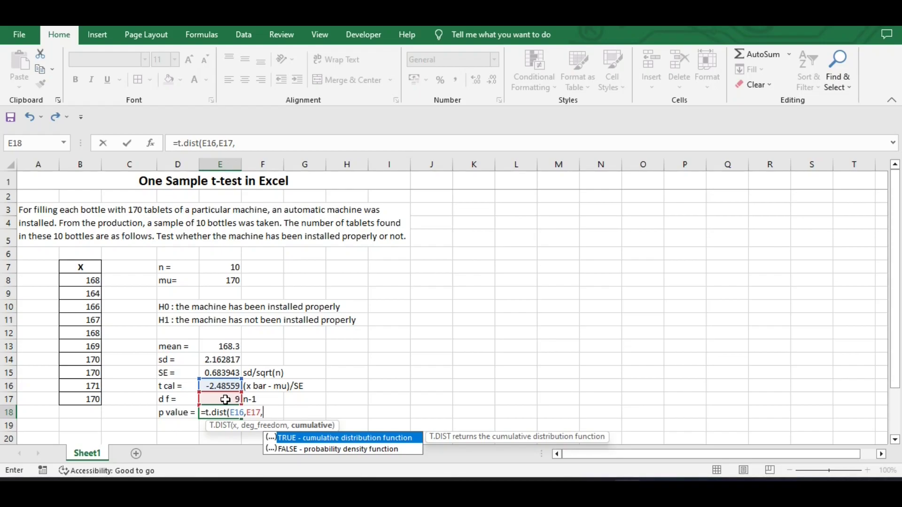
type("TRUE)")
key("Return")
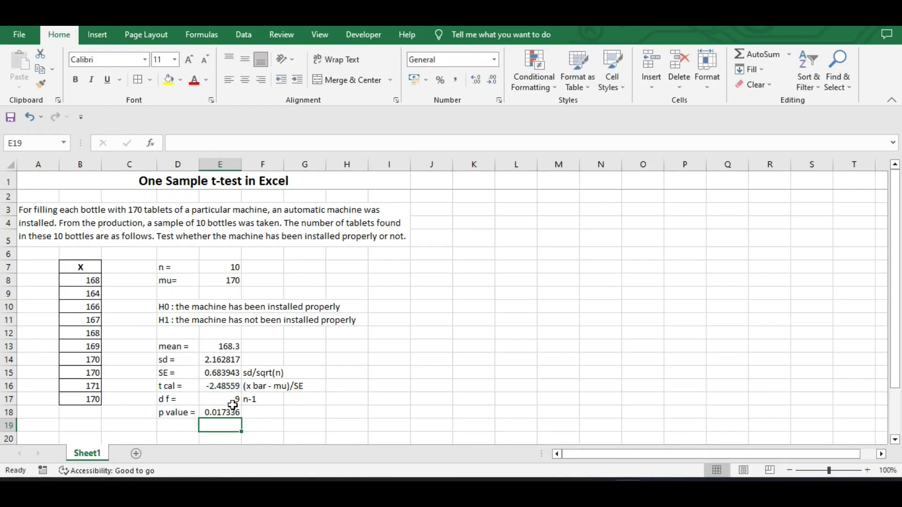
left_click(269, 410)
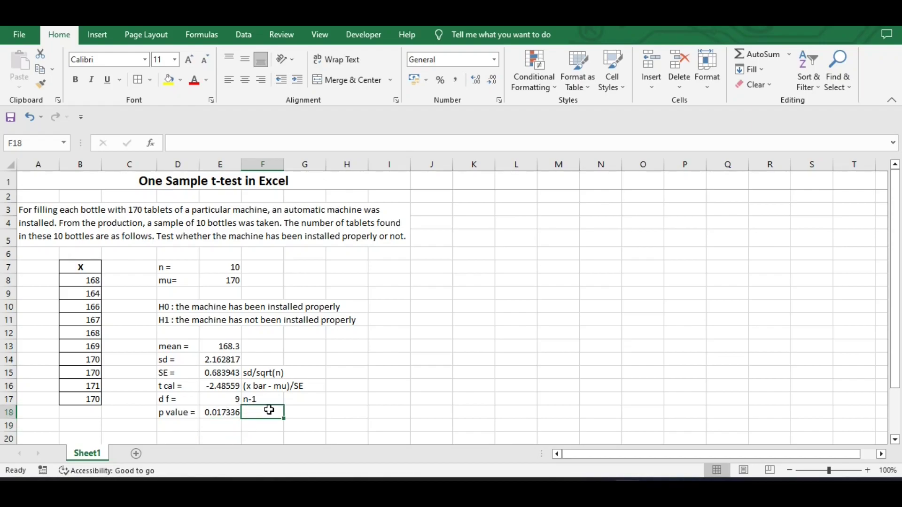
- Note the first p value as '(one tail distribution)' in F18
type("(on")
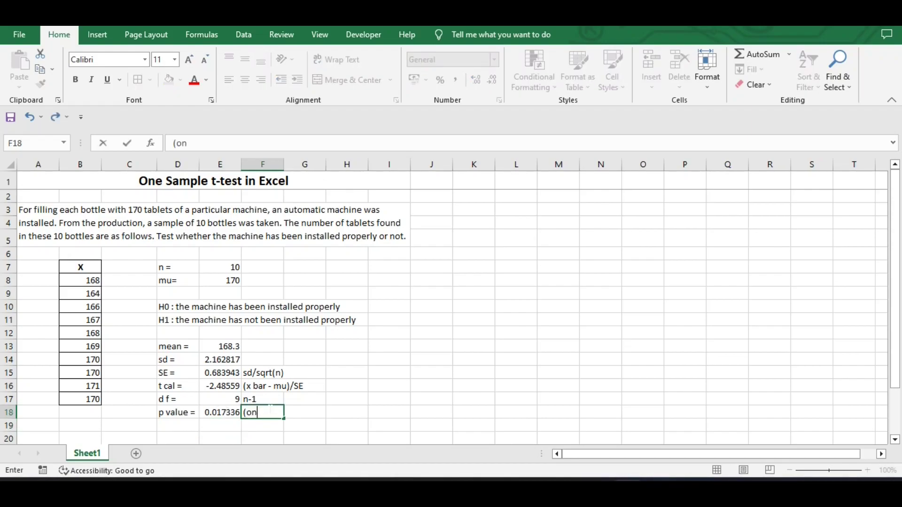
type("e tail distribul")
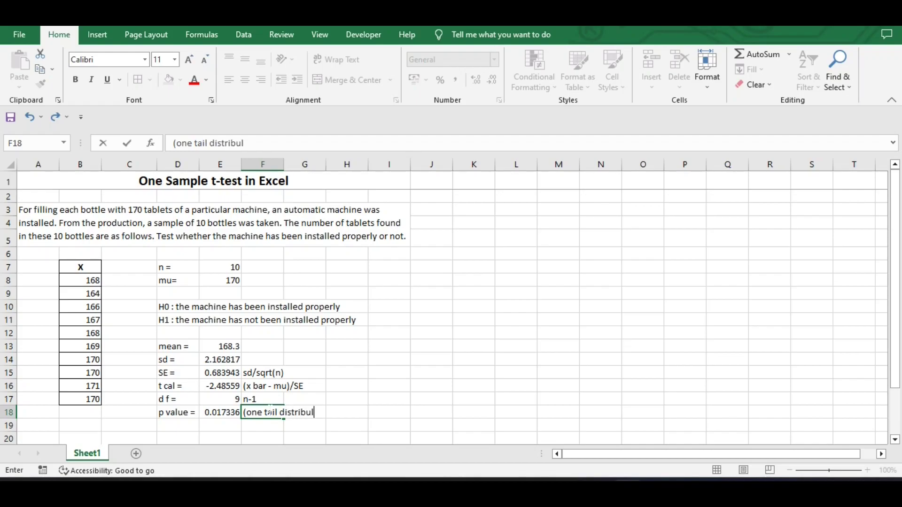
key("BackSpace")
type("tion)")
key("Return")
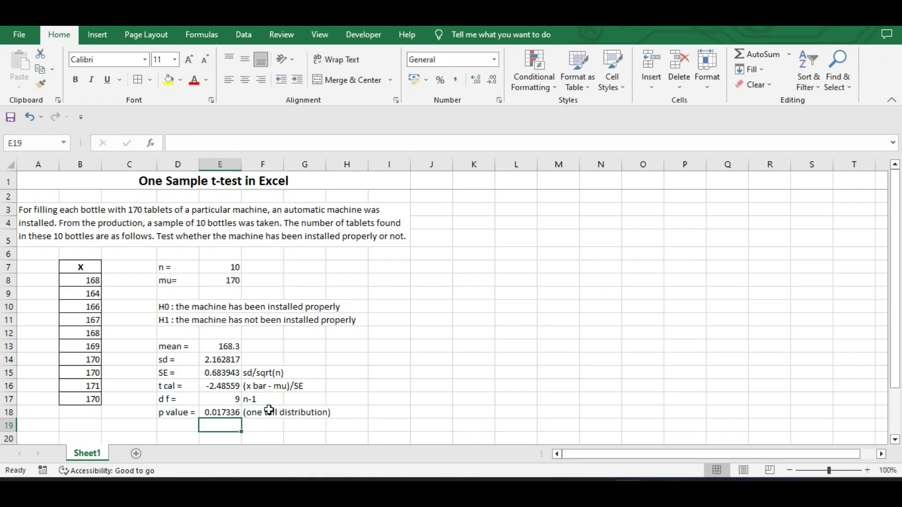
key("Left")
- Add a second p value =E18*2 (0.034672), noted '(two tail distribution)'
type("p value")
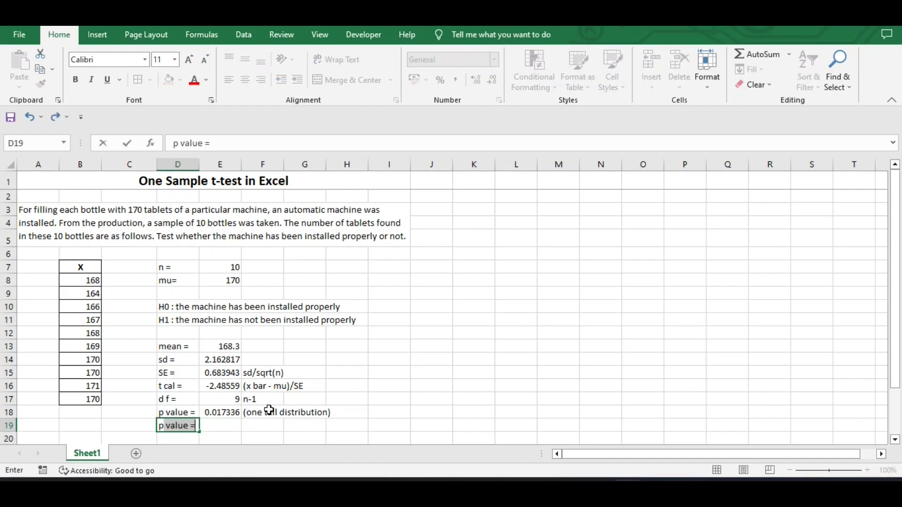
key("Tab")
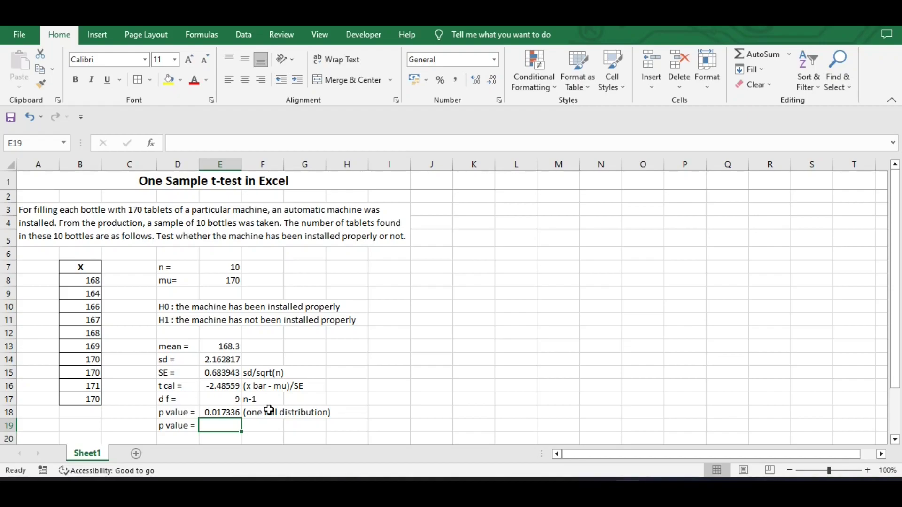
type("=")
key("Up")
type("*2")
key("Return")
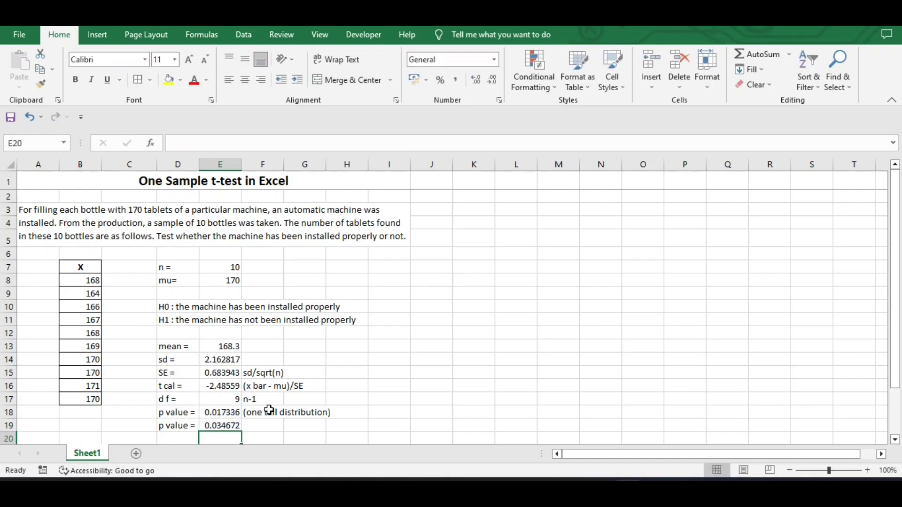
key("Up")
key("Right")
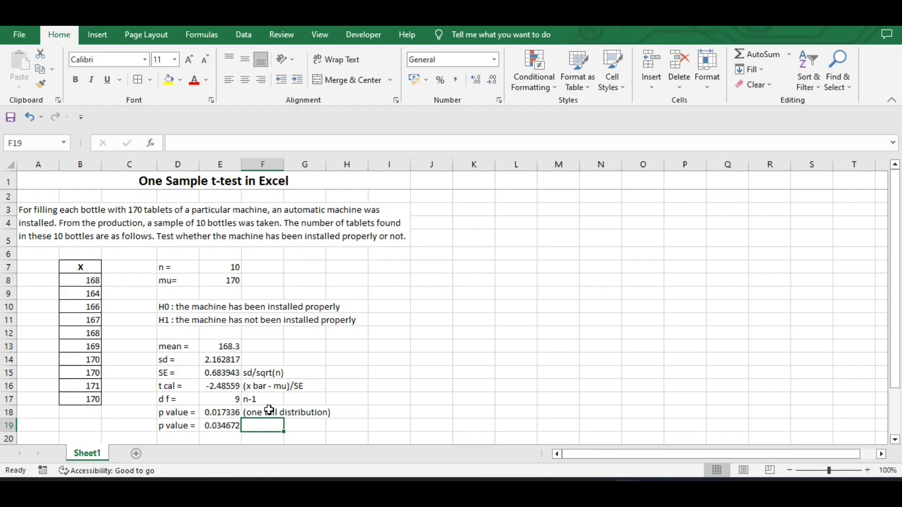
type("(two tail distribution)")
key("Return")
left_click(403, 384)
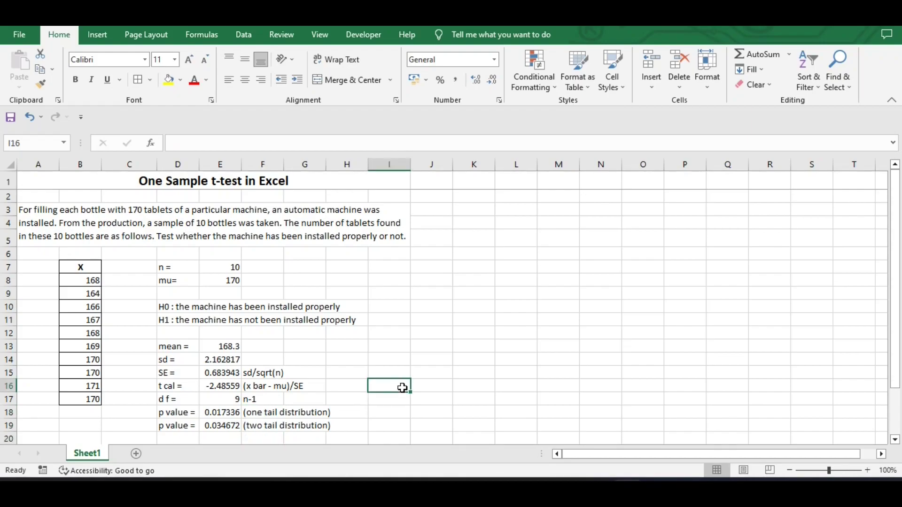
- Label D21 'p value' and enter the 0.05 significance level in F21
scroll(403, 387, "down", 1)
left_click(184, 413)
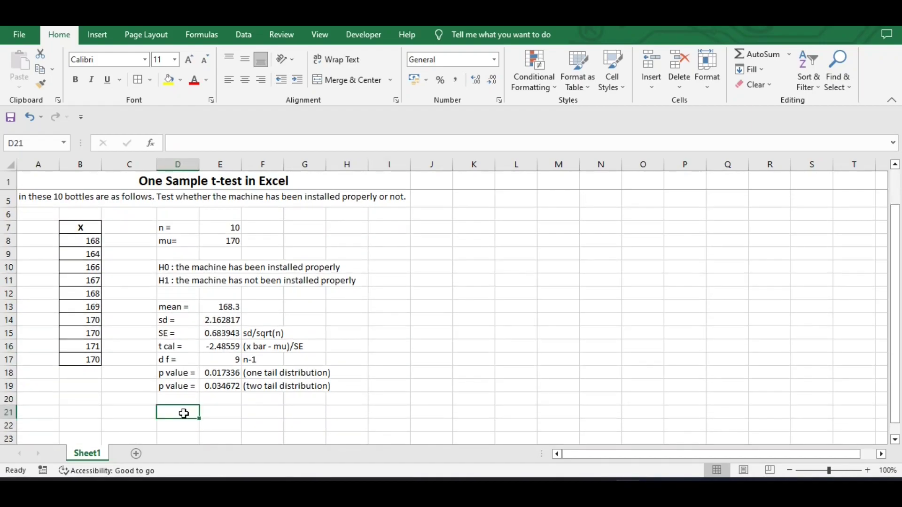
type("p value")
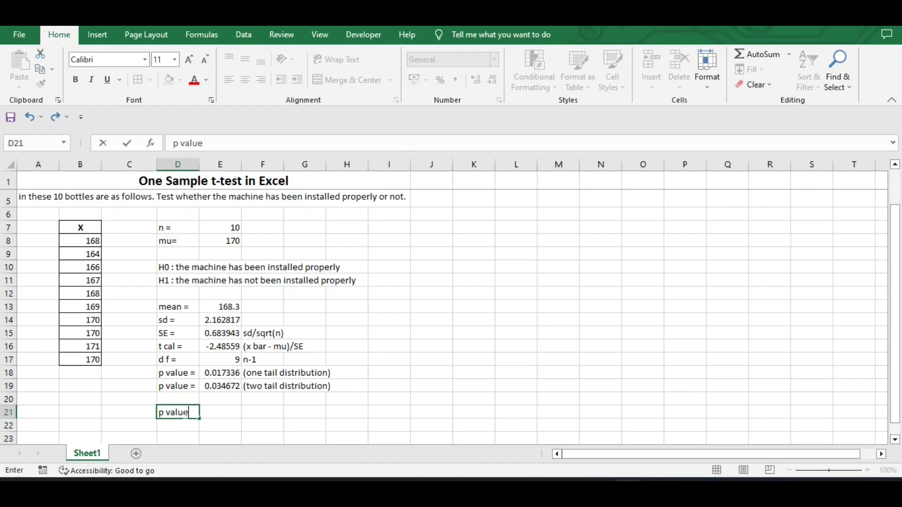
key("Tab")
key("Tab")
type("0.05")
key("Tab")
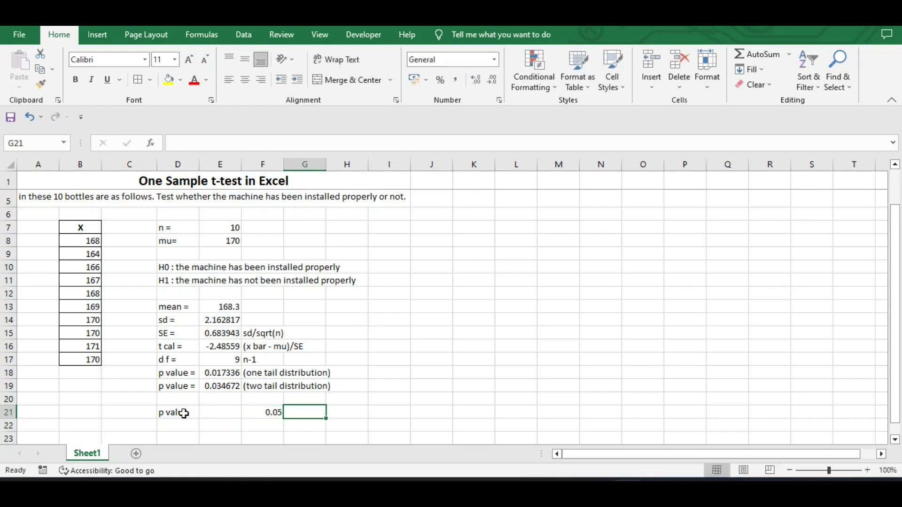
key("Left")
key("Left")
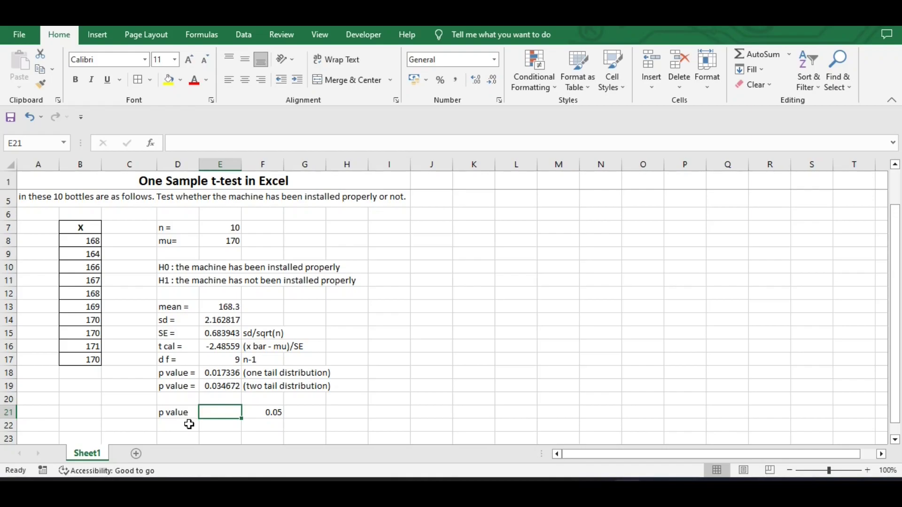
- Put '<' in E21 and the decision 'reject the H0' in D22
type("<")
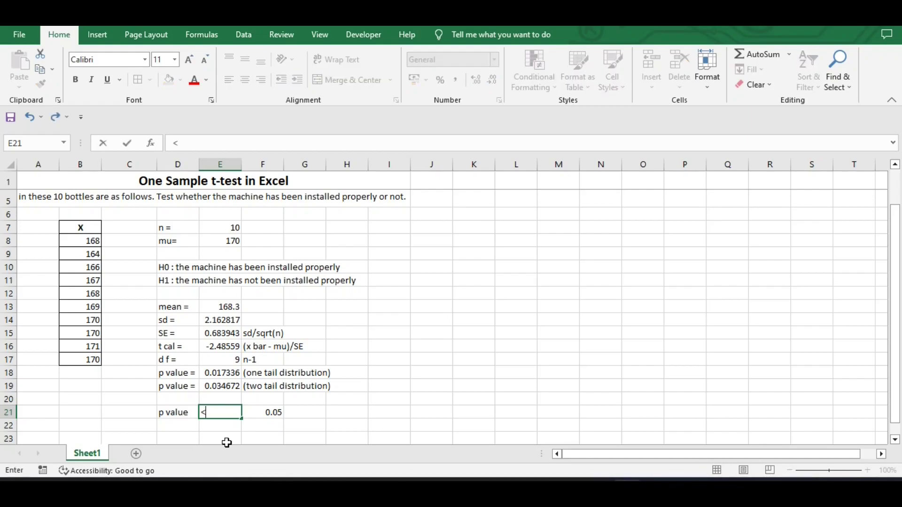
key("Return")
key("Left")
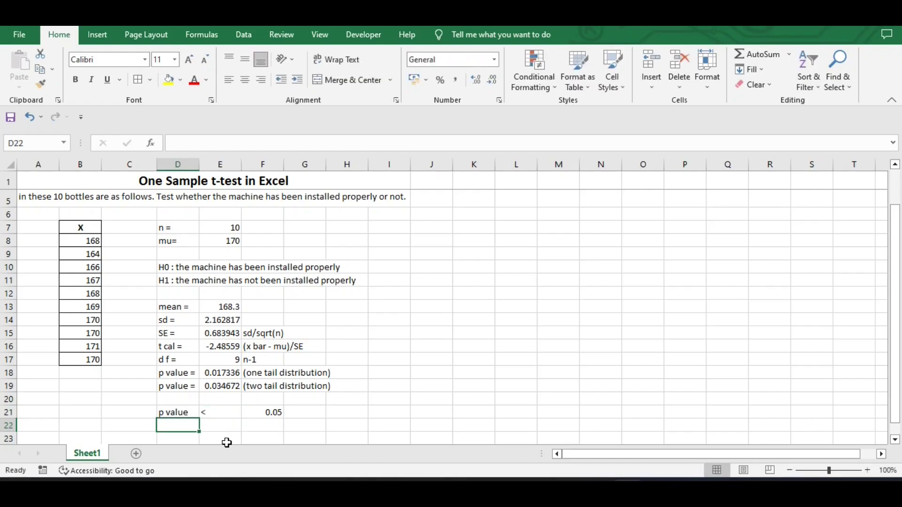
type("reject")
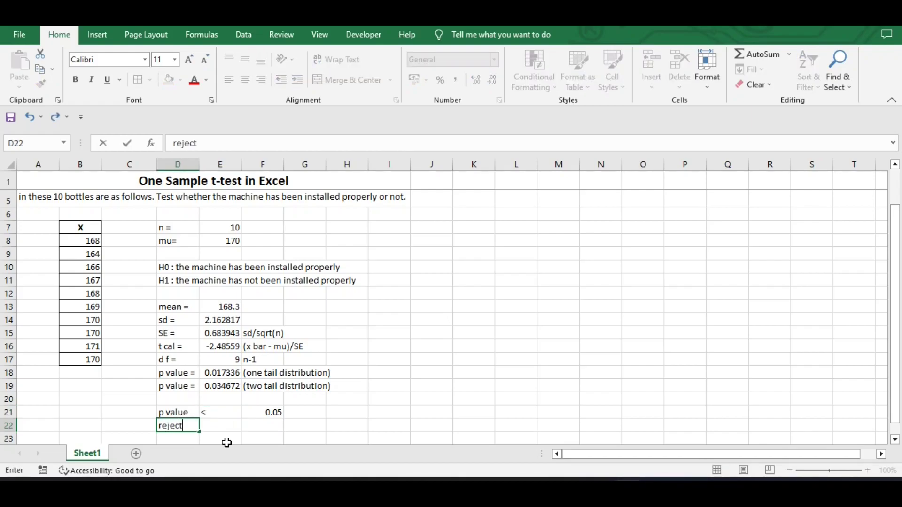
type(" the H0")
key("Return")
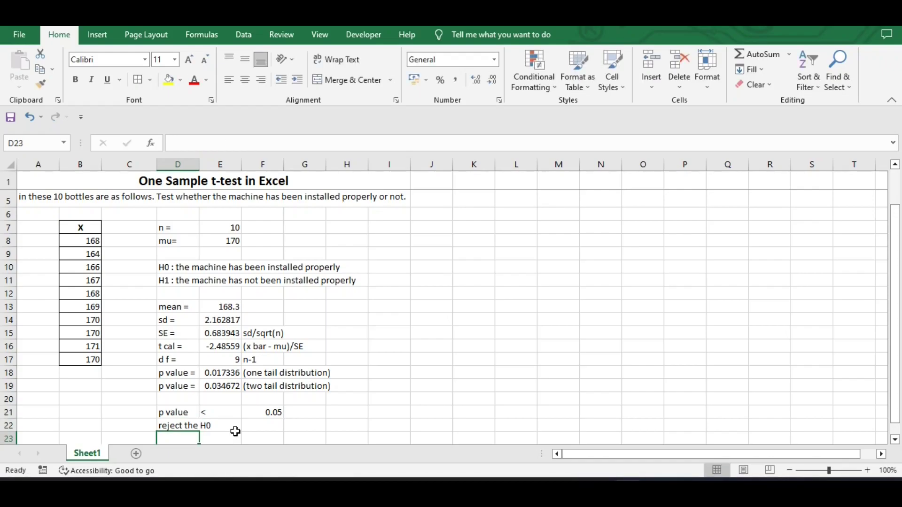
- Copy the H1 statement to D23 and remove its 'H1 :' prefix as the conclusion
scroll(236, 430, "down", 1)
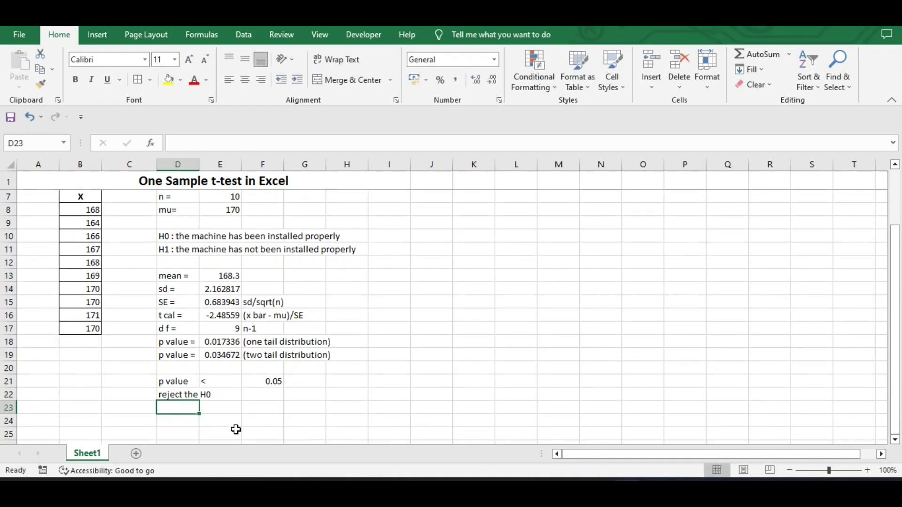
left_click(173, 249)
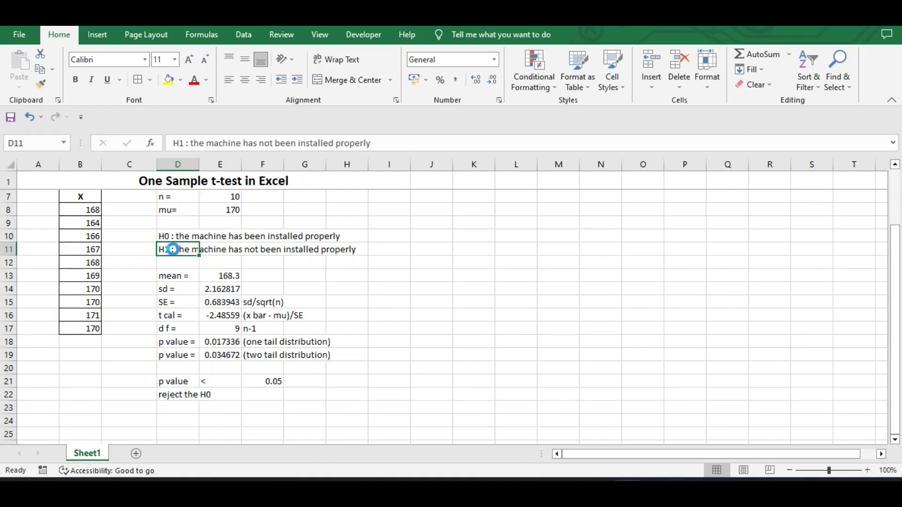
key("ctrl+c")
left_click(181, 405)
key("ctrl+v")
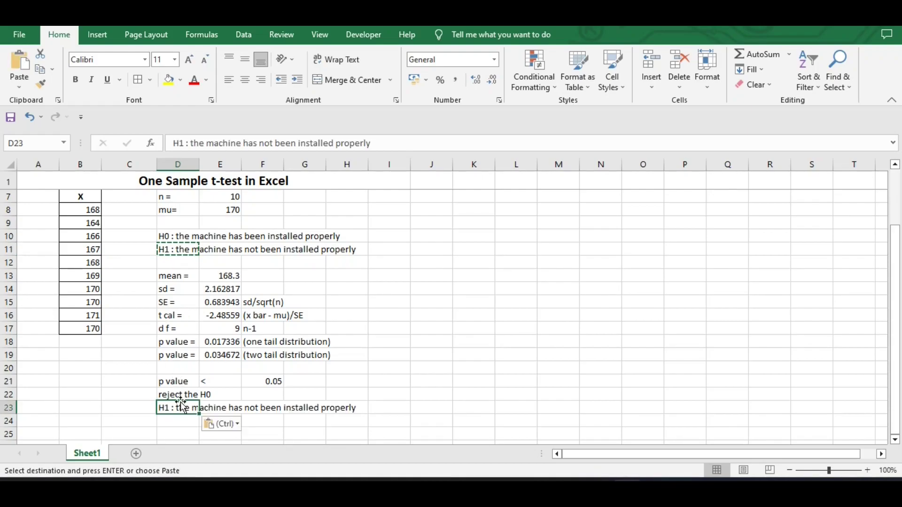
double_click(176, 407)
key("BackSpace")
key("BackSpace")
key("BackSpace")
key("BackSpace")
key("BackSpace")
key("Return")
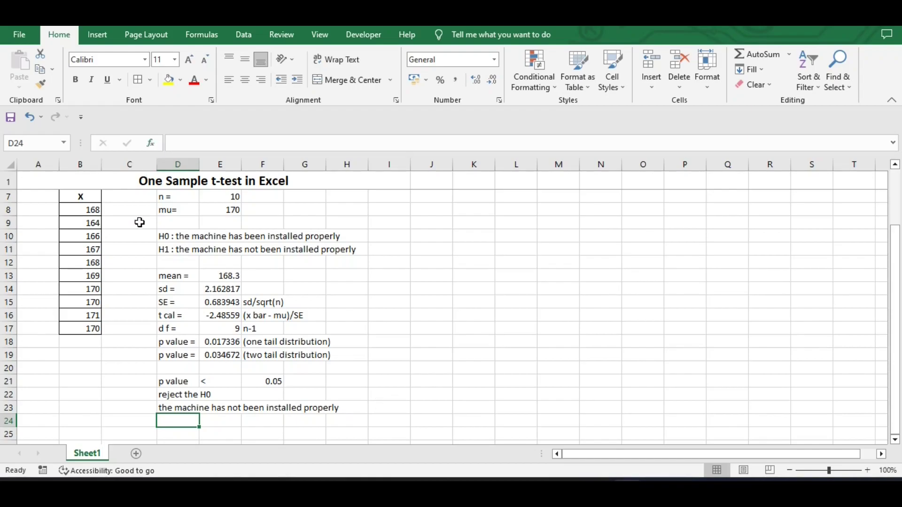
scroll(139, 223, "up", 1)
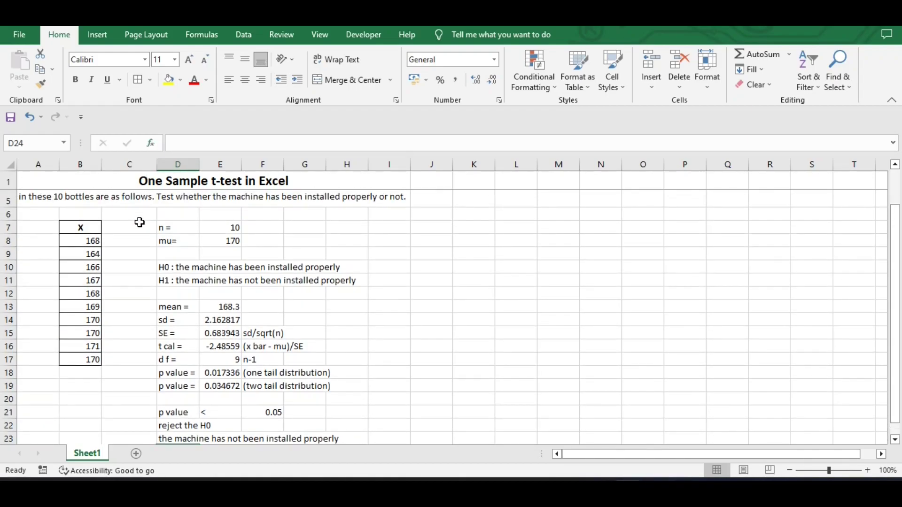
- Enter the heading Y in C7 with 0 in C8 and C9
left_click(120, 228)
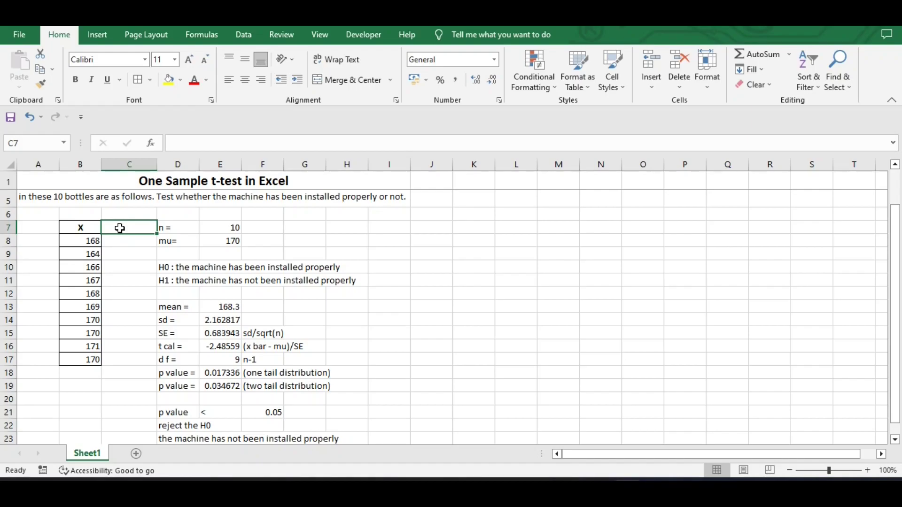
type("Y")
key("Return")
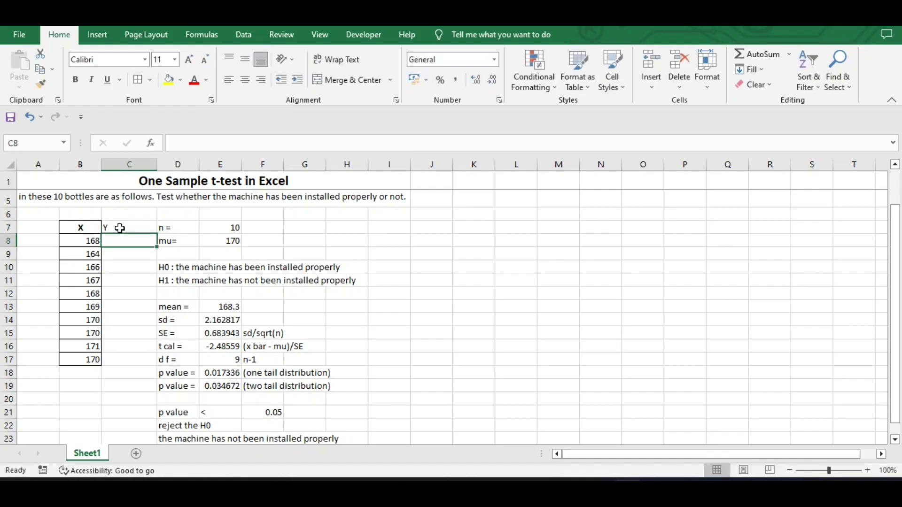
type("0")
key("Return")
type("0")
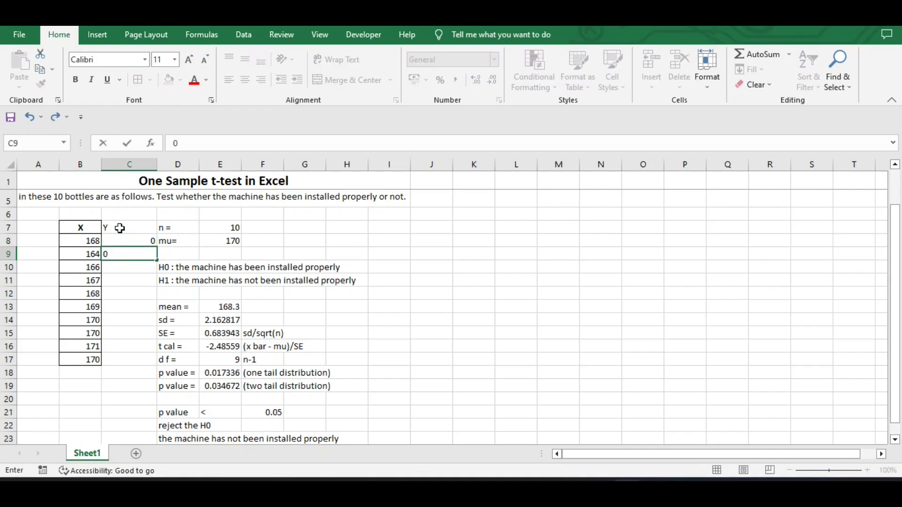
key("Return")
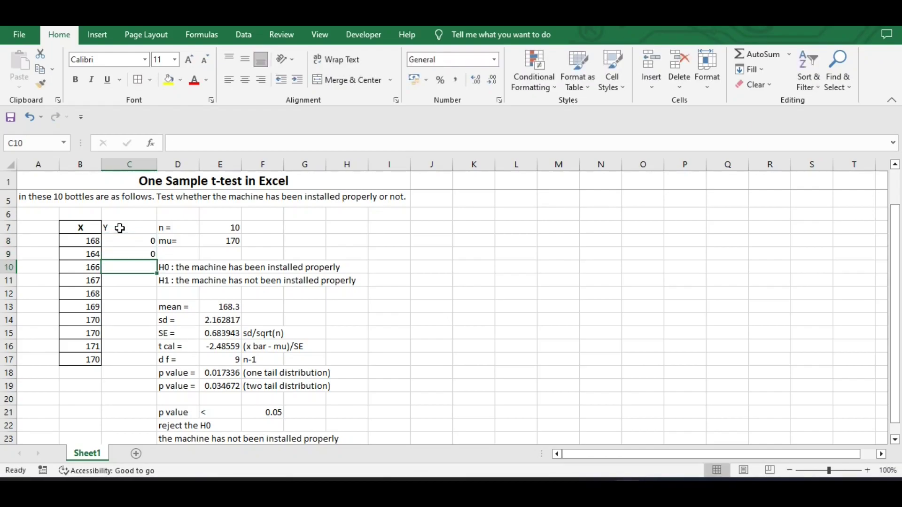
- Choose 't-Test: Two-Sample Assuming Unequal Variances' from the Data Analysis tools
left_click(244, 35)
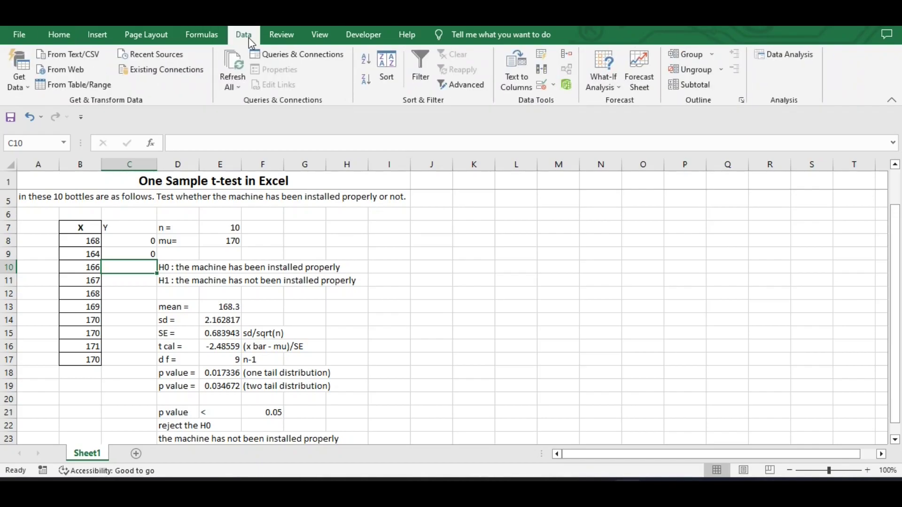
left_click(787, 54)
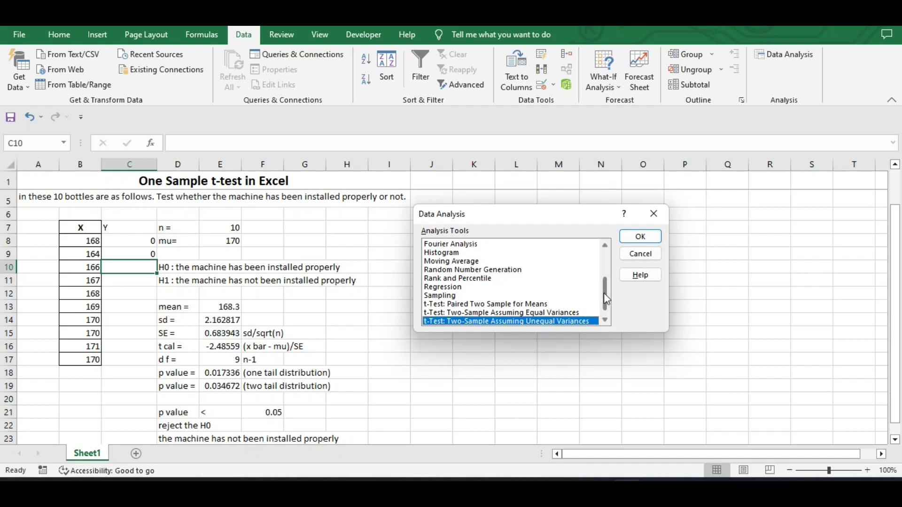
left_click_drag(606, 299, 606, 307)
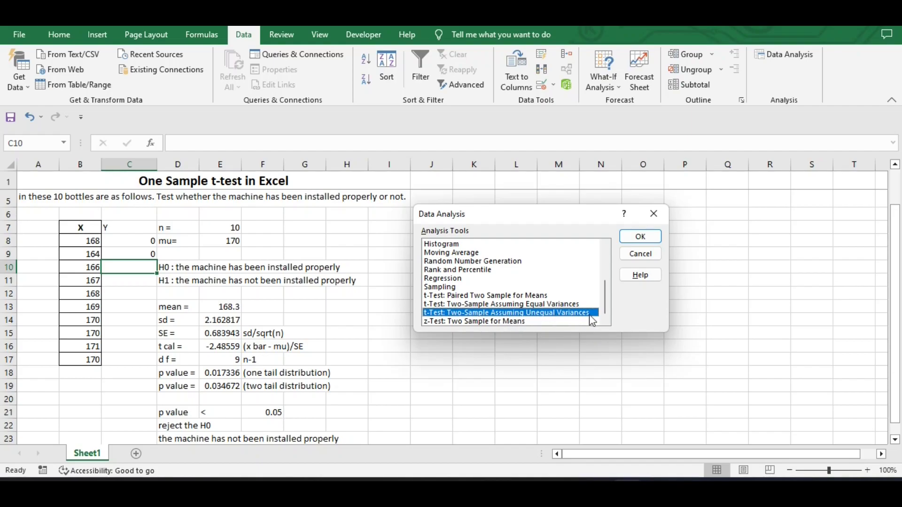
left_click(630, 242)
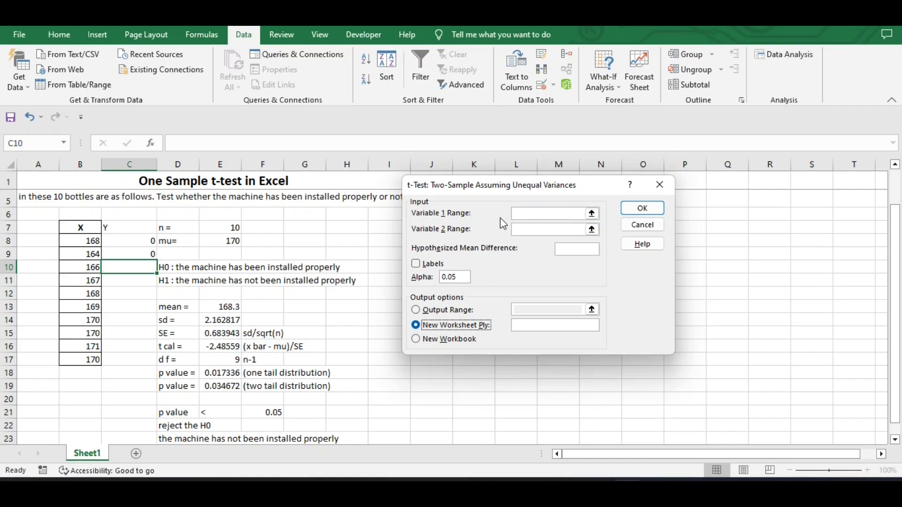
- Set Variable 1 range to $B$7:$B$17 and Variable 2 range to $C$7:$C$9
left_click(591, 213)
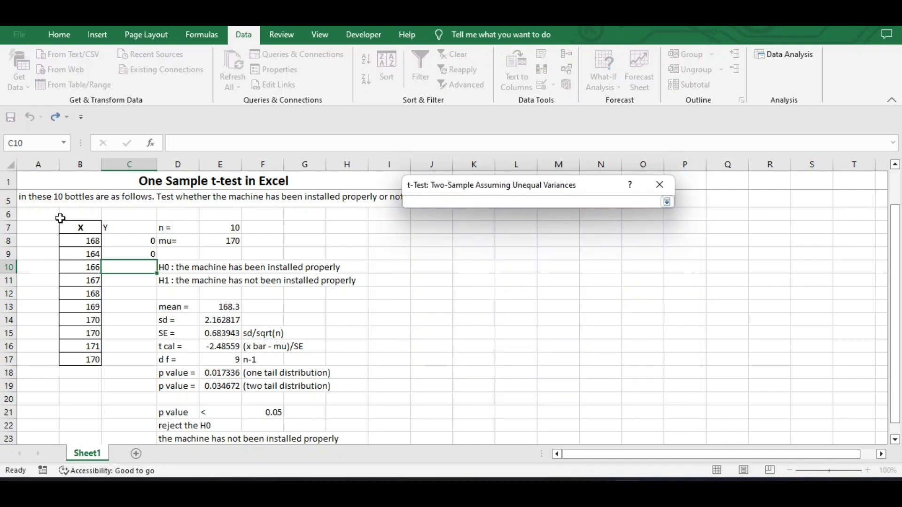
left_click_drag(80, 228, 83, 362)
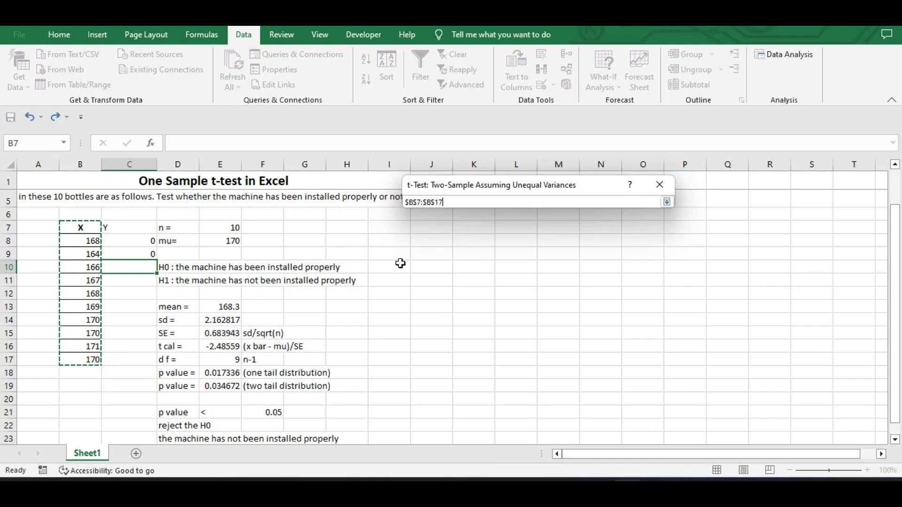
left_click(666, 202)
left_click(548, 229)
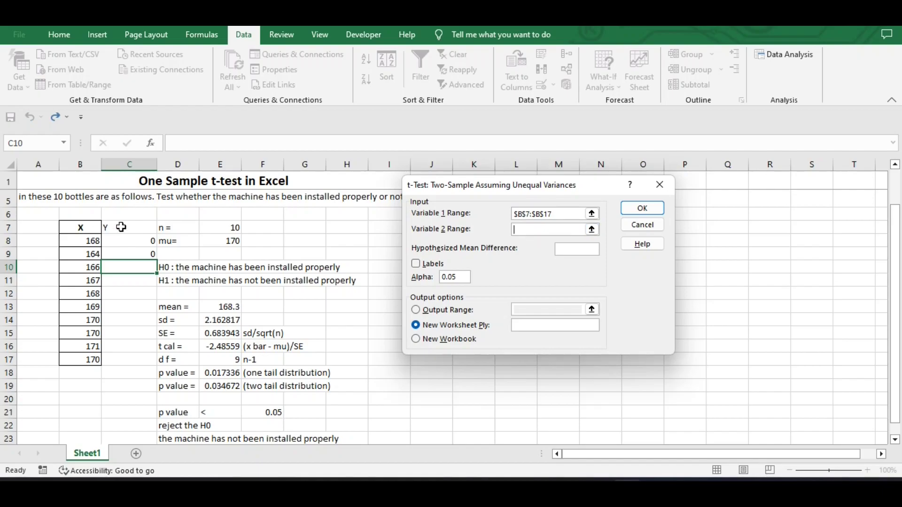
left_click_drag(133, 225, 130, 260)
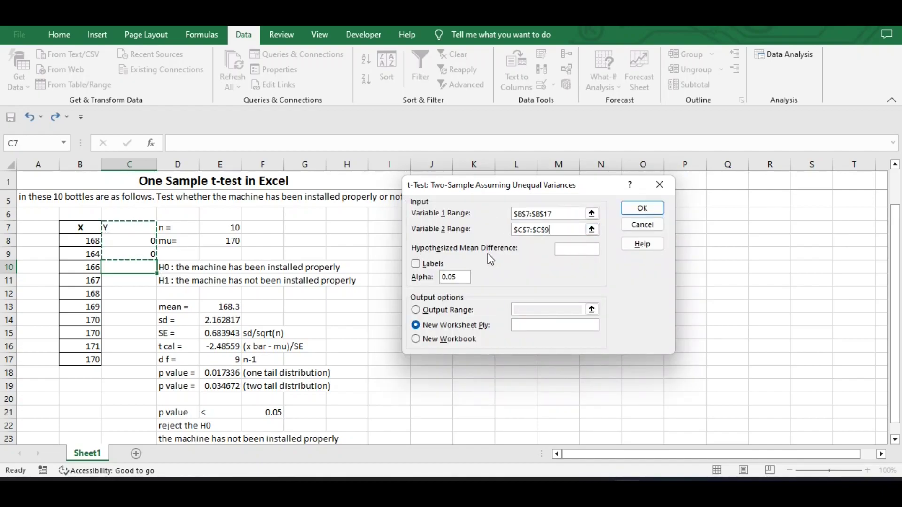
- Use hypothesized mean difference 170 with Labels, output at $J$8, and run the test
left_click(564, 249)
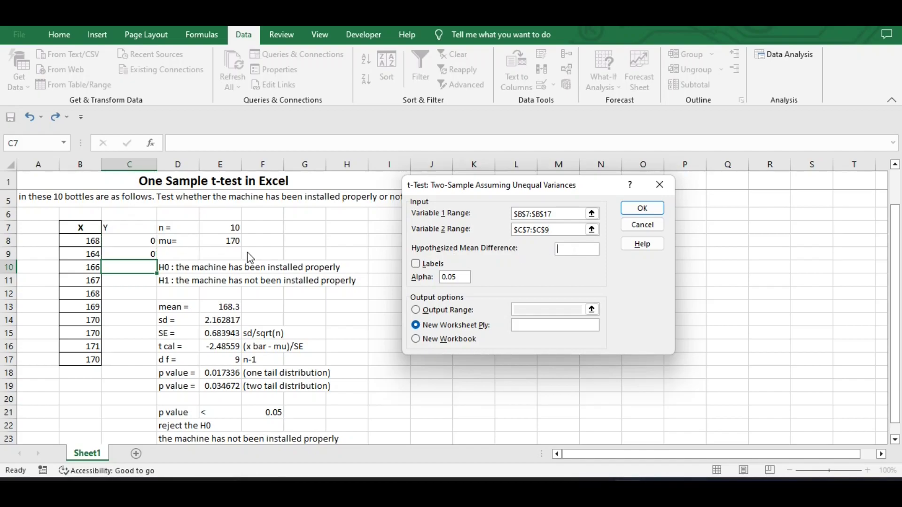
type("170")
left_click(416, 265)
left_click(416, 310)
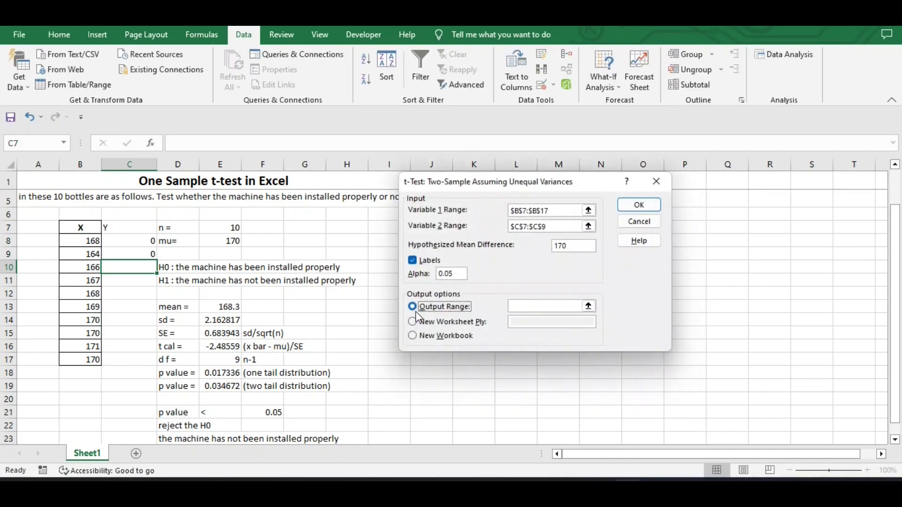
left_click(589, 307)
left_click(429, 241)
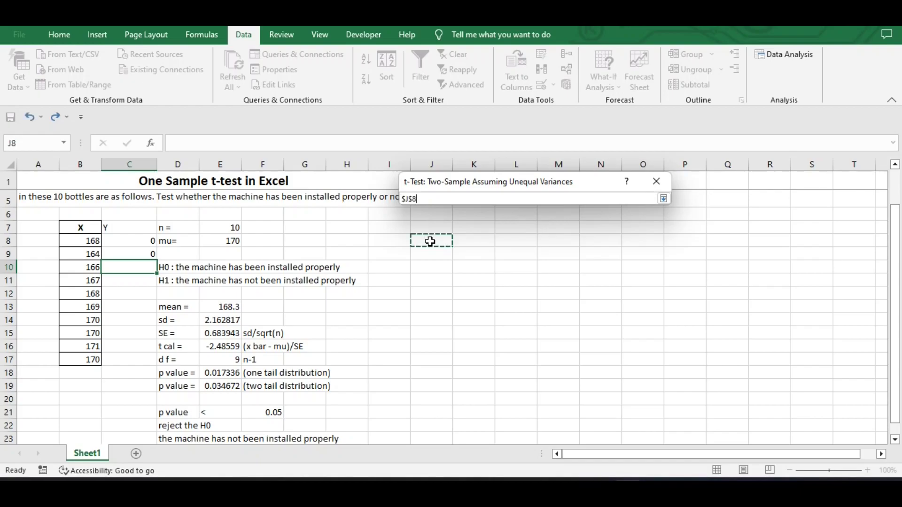
left_click(663, 199)
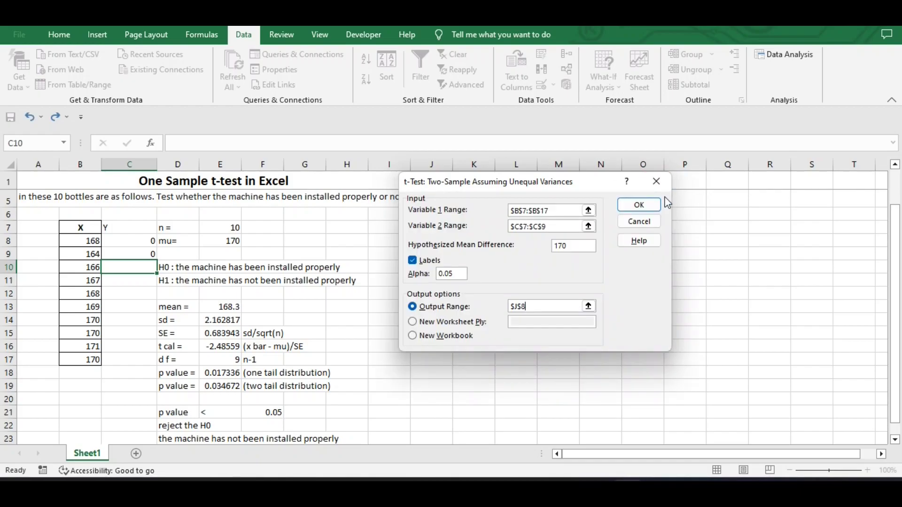
left_click(631, 208)
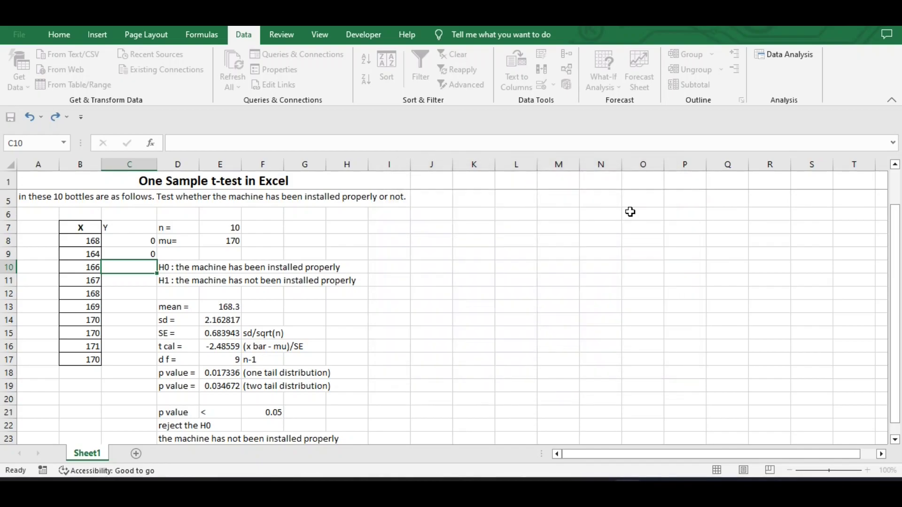
- Clear the Y column values (L10:L21) from the t-test output table
scroll(549, 312, "down", 1)
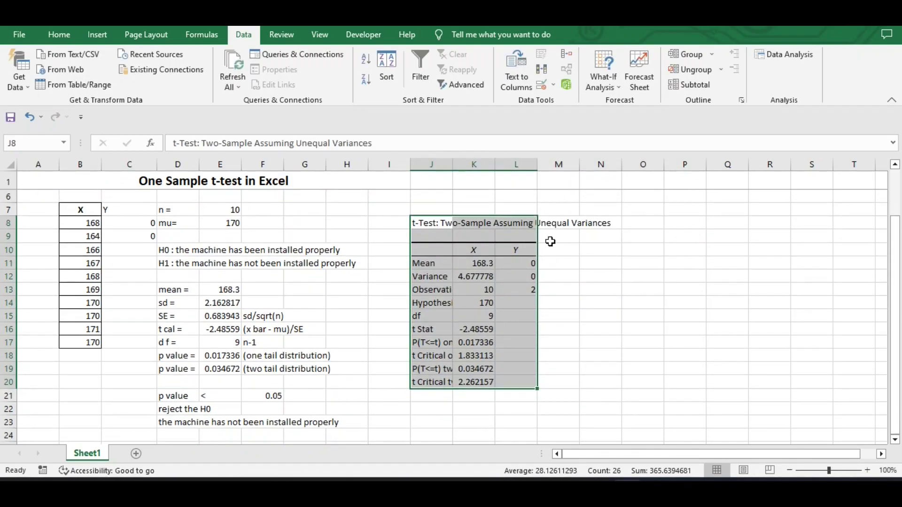
left_click(551, 266)
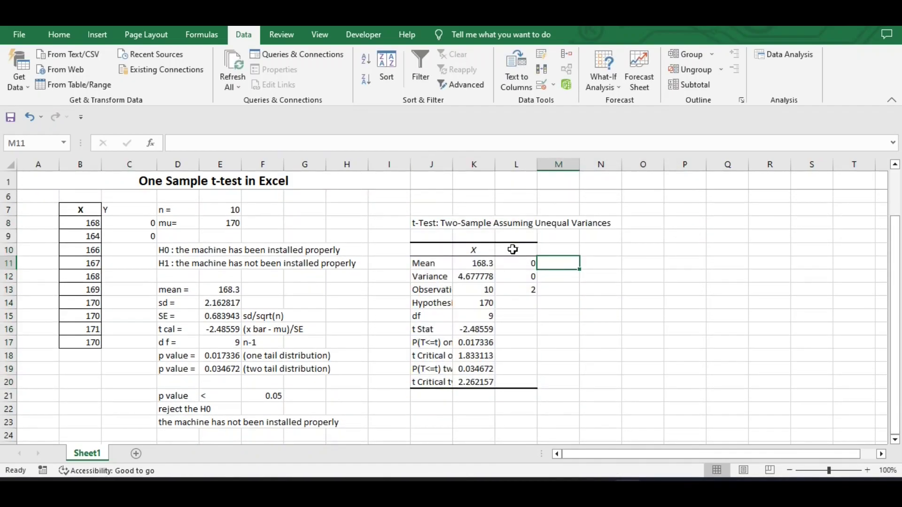
left_click_drag(512, 249, 519, 390)
key("Delete")
left_click(585, 261)
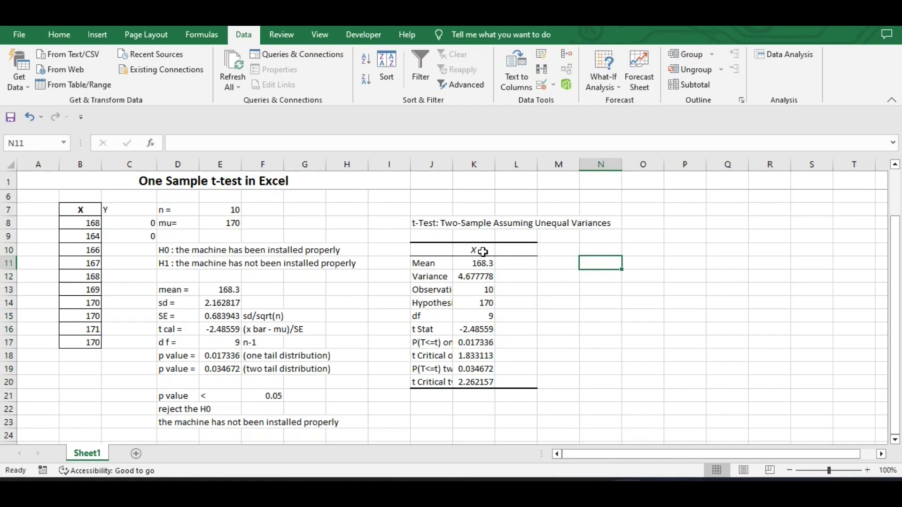
- Retitle the output table in J8 to 't-Test: one-Sample t test'
left_click(438, 224)
double_click(438, 224)
key("Delete")
key("Delete")
key("Delete")
type("one")
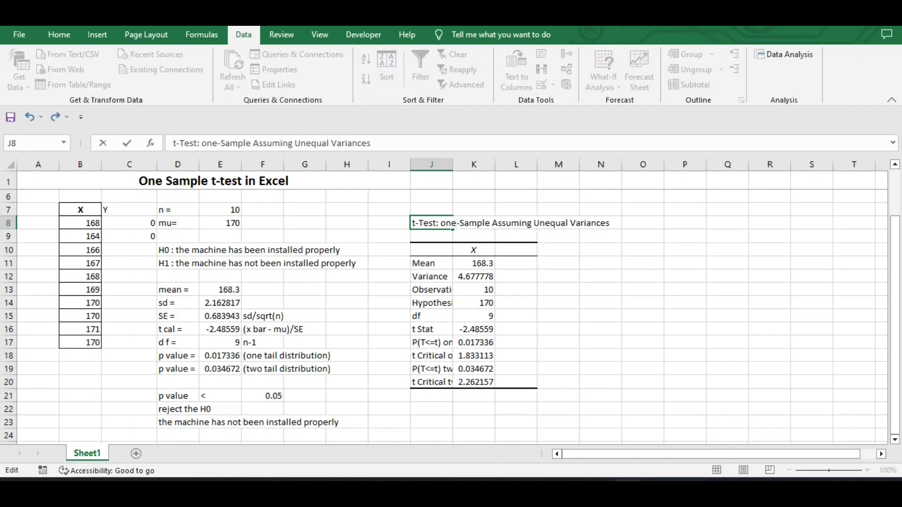
key("BackSpace")
key("BackSpace")
key("BackSpace")
key("BackSpace")
key("BackSpace")
key("BackSpace")
key("BackSpace")
key("BackSpace")
key("BackSpace")
key("BackSpace")
key("BackSpace")
key("BackSpace")
key("BackSpace")
key("BackSpace")
key("BackSpace")
key("BackSpace")
key("BackSpace")
key("BackSpace")
key("BackSpace")
key("BackSpace")
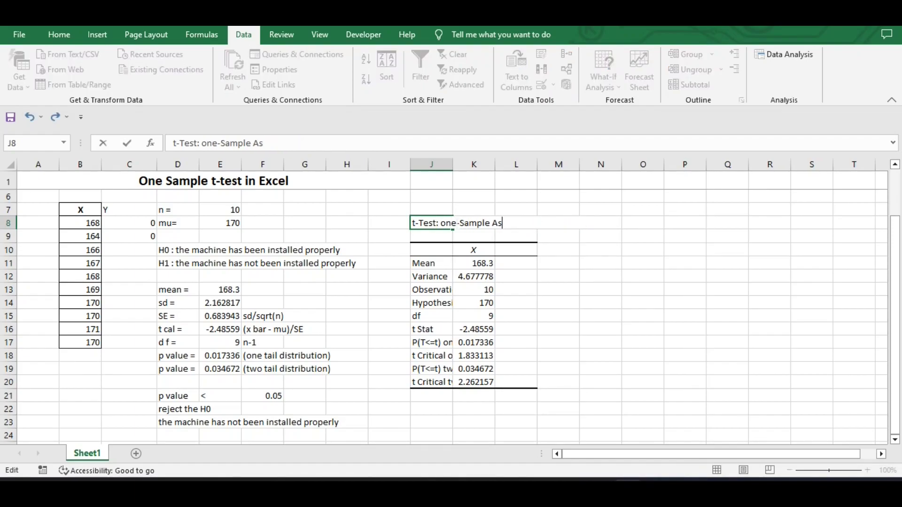
type("t test")
left_click(597, 255)
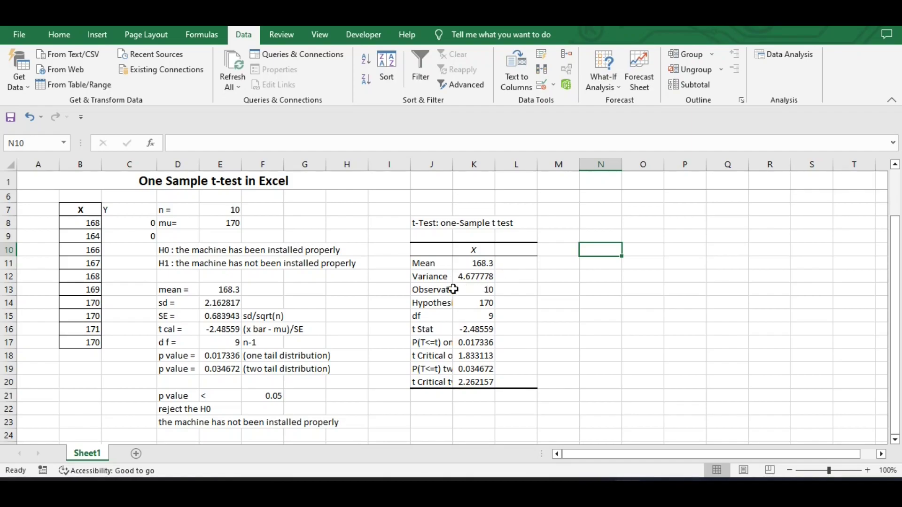
- Autofit column J so labels like Hypothesized Mean Difference display in full
double_click(456, 164)
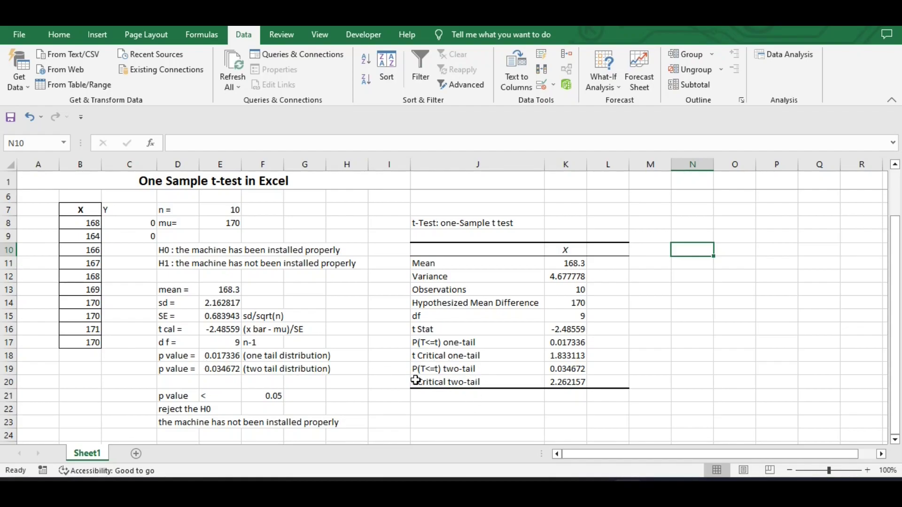
scroll(514, 386, "down", 2)
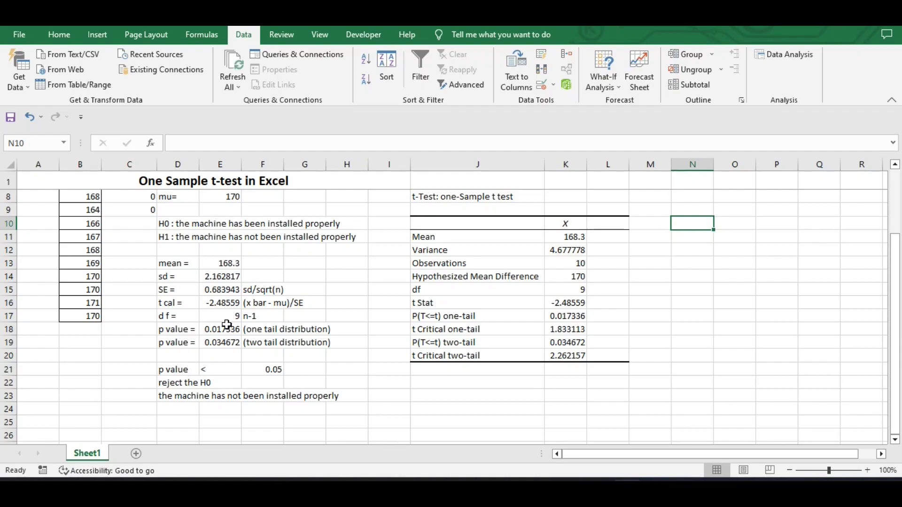
scroll(456, 278, "up", 1)
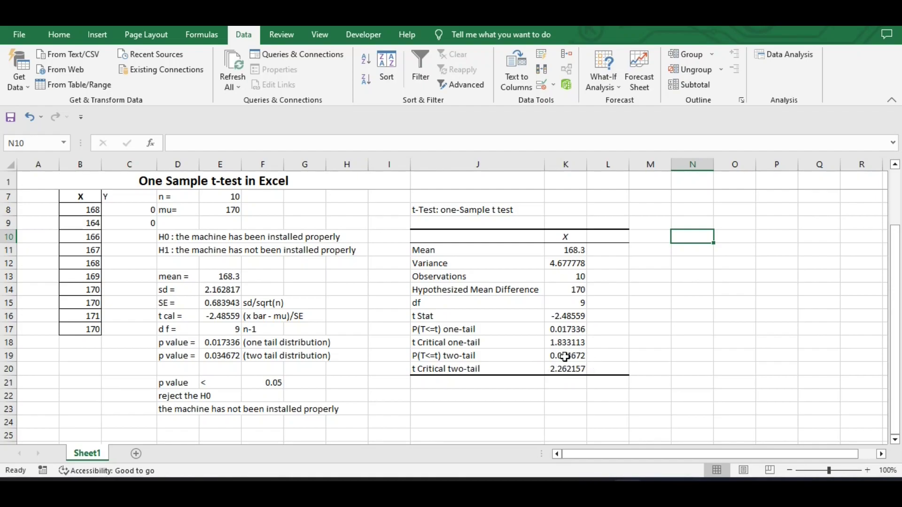
- Compare t Stat (K16) with the two-tail critical value (K20) and note 't cal > t tab' in J22
left_click(583, 317)
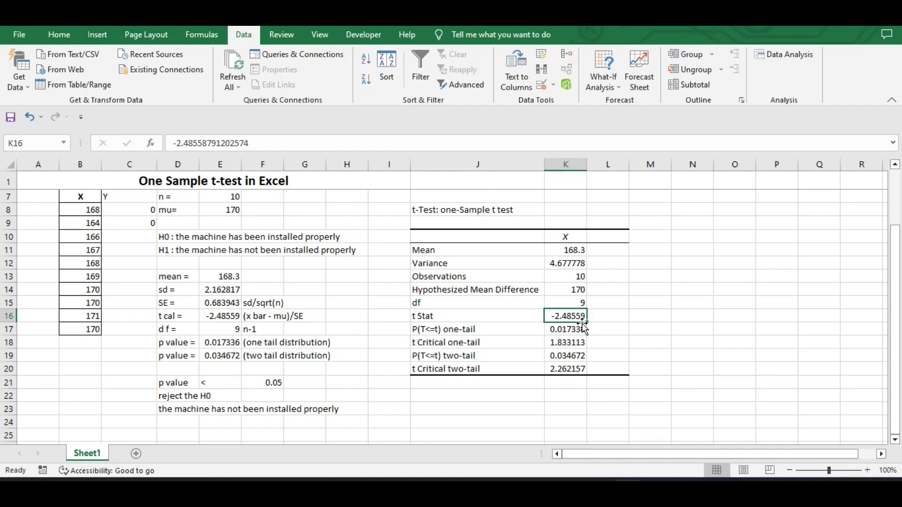
left_click(569, 370)
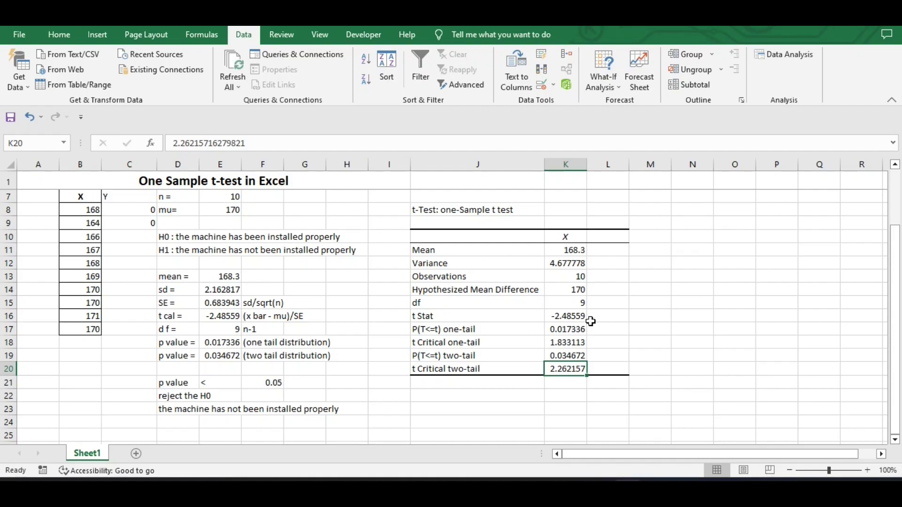
left_click(570, 316)
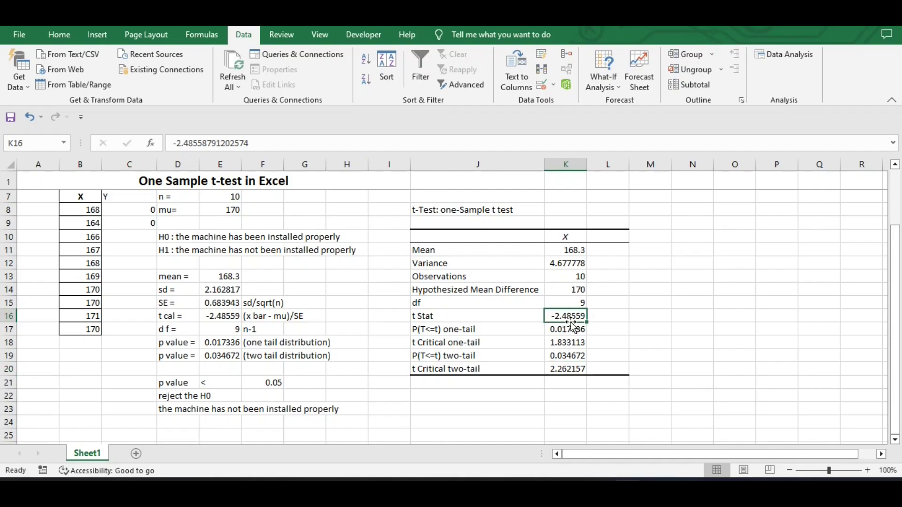
left_click(567, 370)
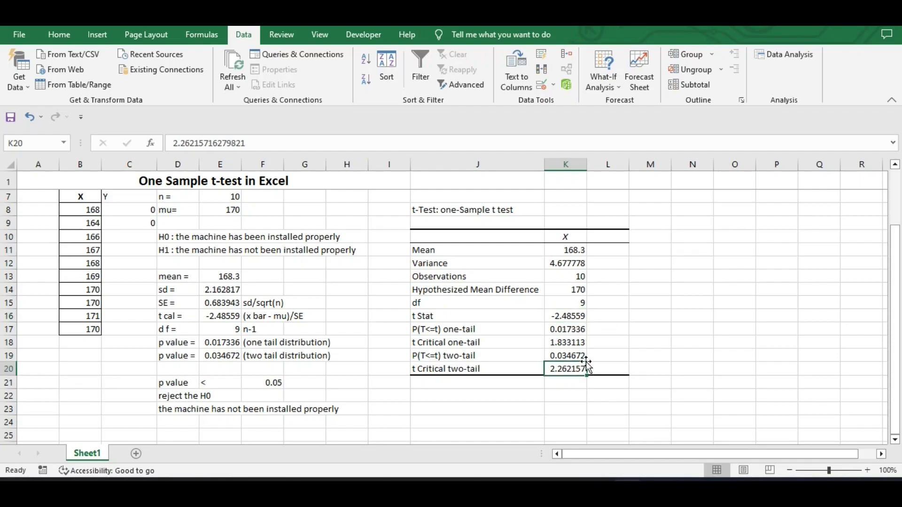
left_click(496, 392)
type("t")
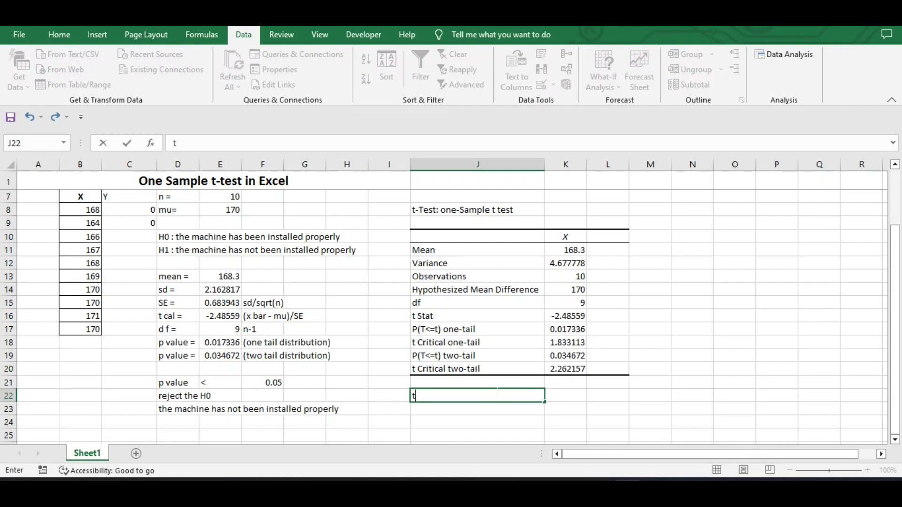
type(" cal > t tab")
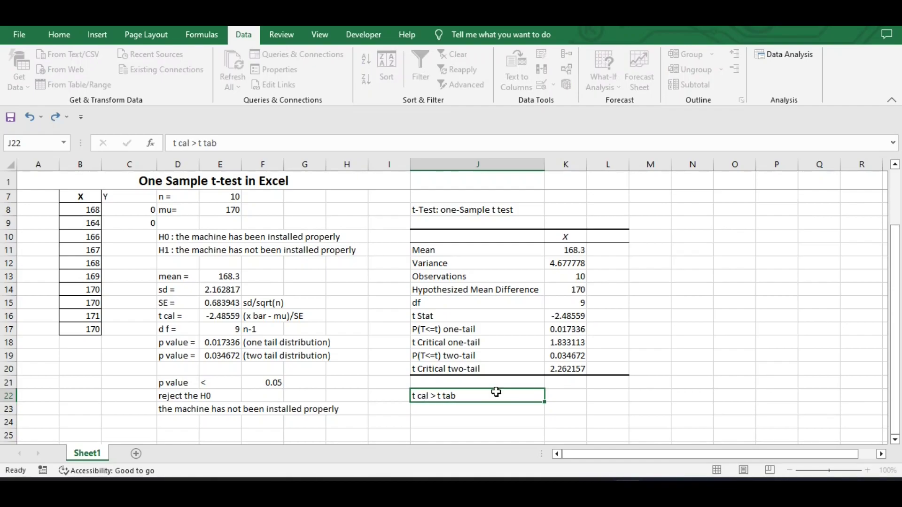
key("Return")
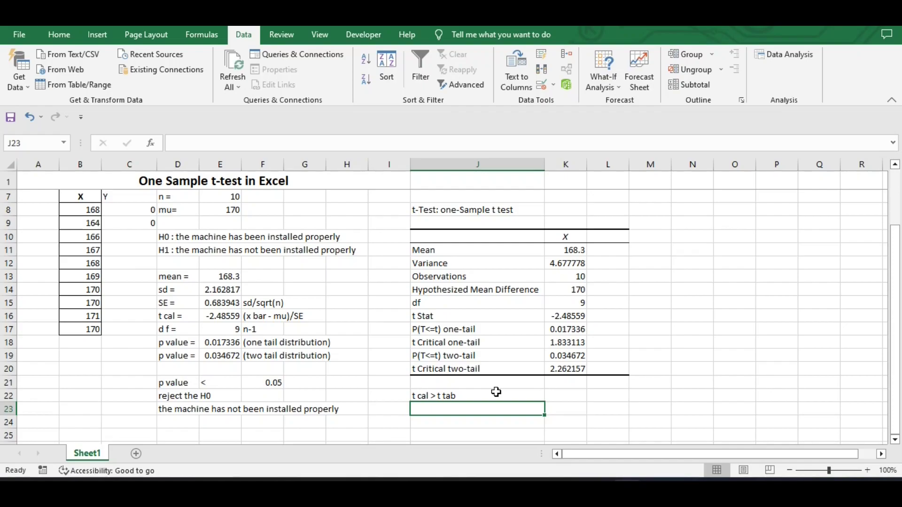